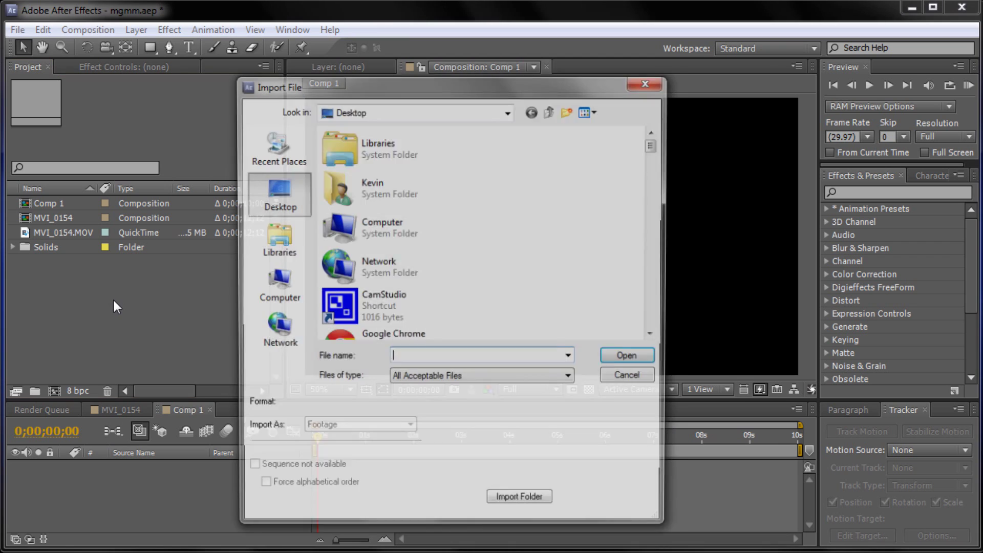
Import mgmfootage.MOV from the desktop into the project, ignoring its alpha channel.
{"action": "left_click", "coordinate": [441, 355]}
{"action": "type", "text": "mg"}
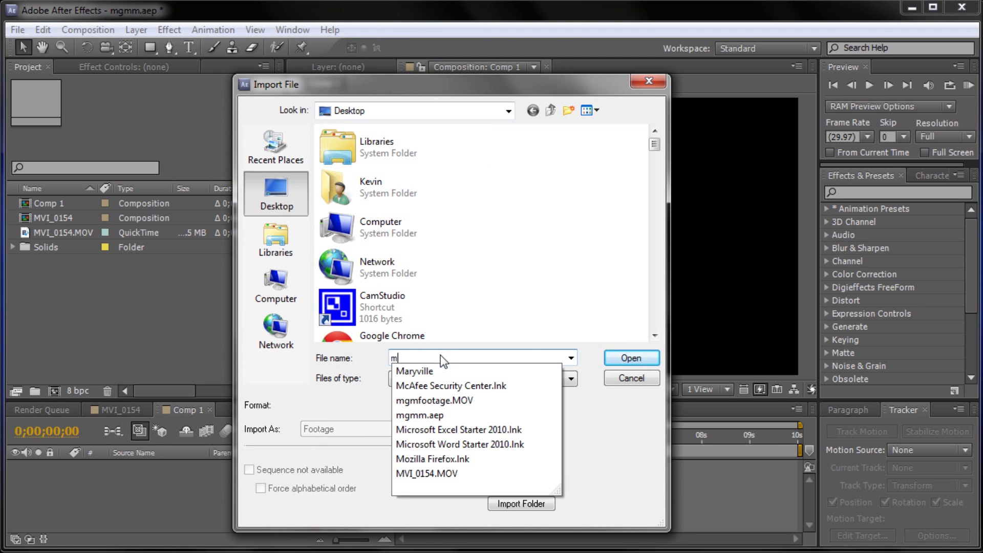
{"action": "left_click", "coordinate": [435, 371]}
{"action": "left_click", "coordinate": [635, 358]}
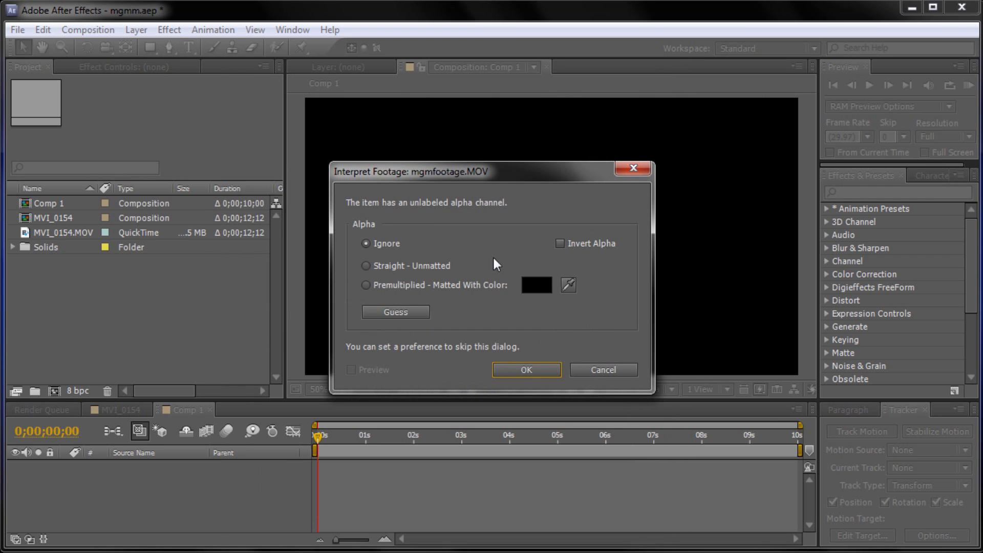
{"action": "left_click", "coordinate": [532, 365]}
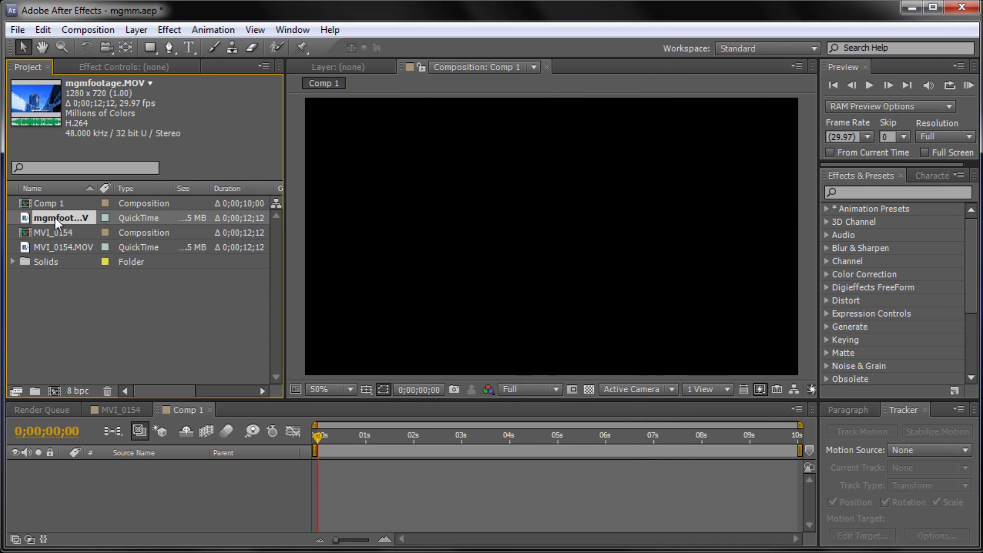
Add mgmfootage.MOV to Comp 1, trim about the first 4 seconds off the clip and align it with the composition's start.
{"action": "left_click_drag", "start_coordinate": [54, 215], "coordinate": [167, 488]}
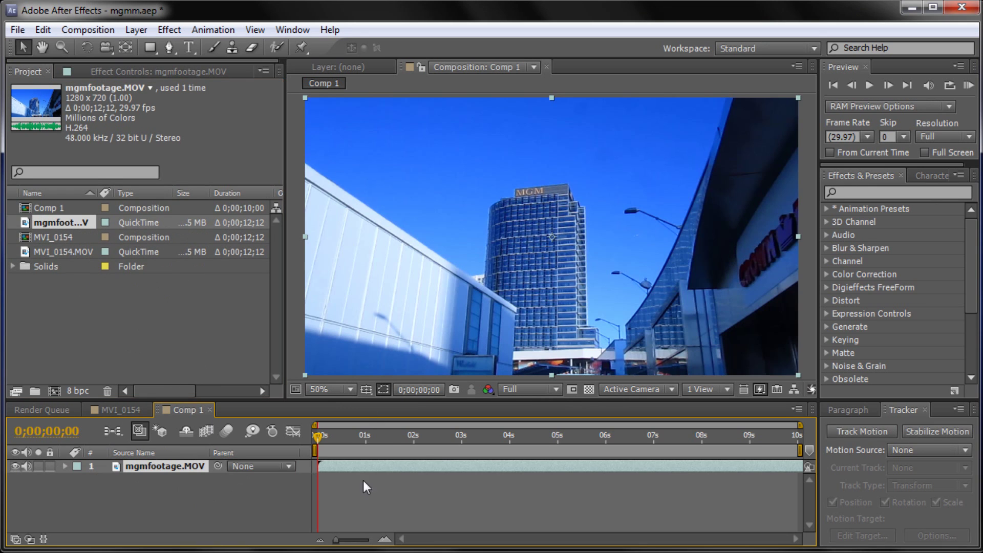
{"action": "left_click_drag", "start_coordinate": [313, 436], "coordinate": [523, 448]}
{"action": "left_click_drag", "start_coordinate": [318, 466], "coordinate": [349, 461]}
{"action": "left_click_drag", "start_coordinate": [522, 435], "coordinate": [330, 438]}
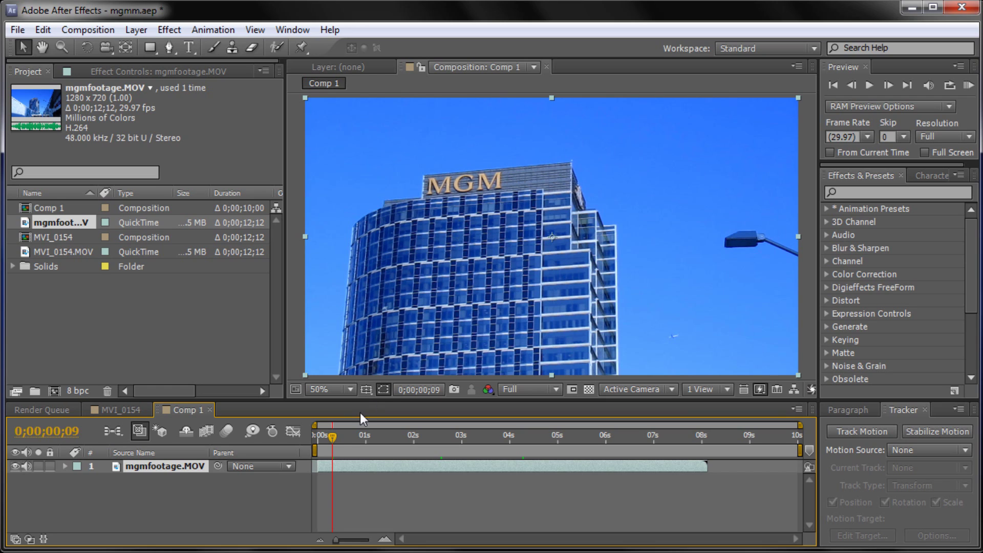
Set up motion tracking on the mgmfootage.MOV layer from the first frame with position, rotation and scale enabled.
{"action": "left_click_drag", "start_coordinate": [332, 436], "coordinate": [354, 442]}
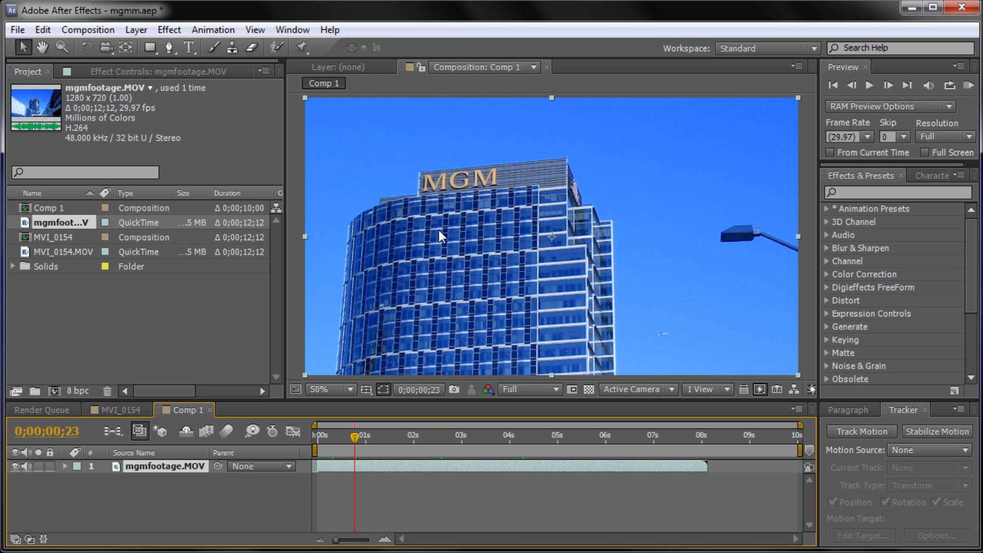
{"action": "left_click_drag", "start_coordinate": [335, 441], "coordinate": [364, 445]}
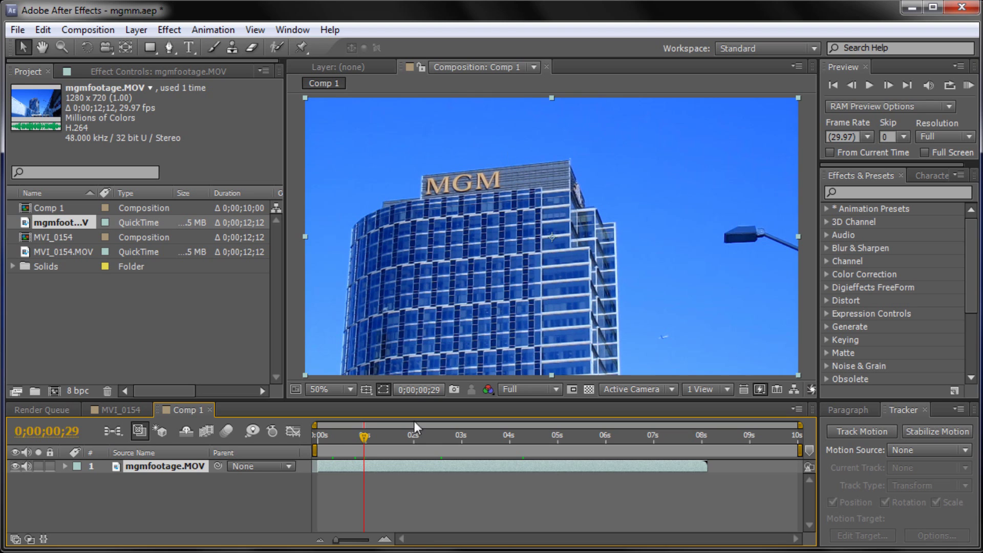
{"action": "left_click_drag", "start_coordinate": [365, 434], "coordinate": [371, 439]}
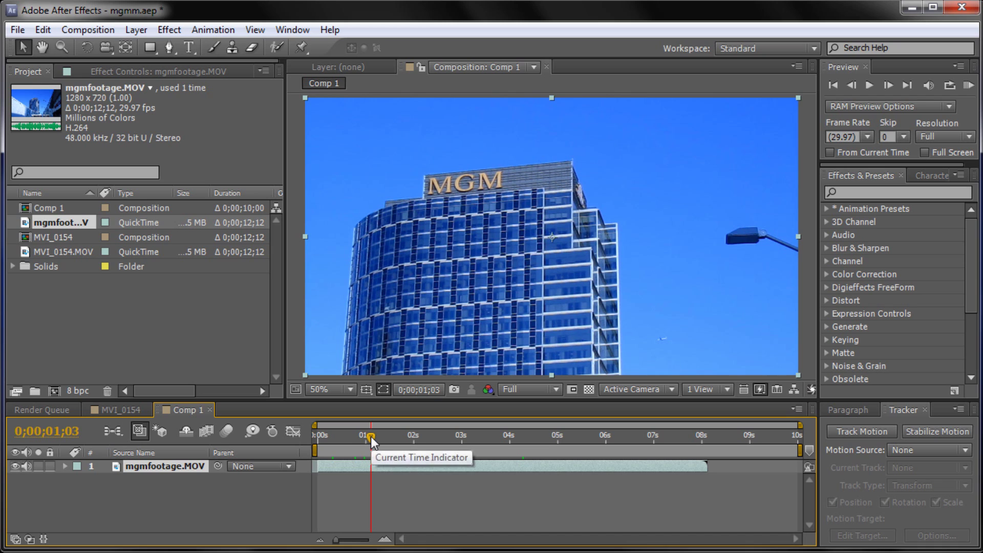
{"action": "left_click_drag", "start_coordinate": [369, 439], "coordinate": [310, 436]}
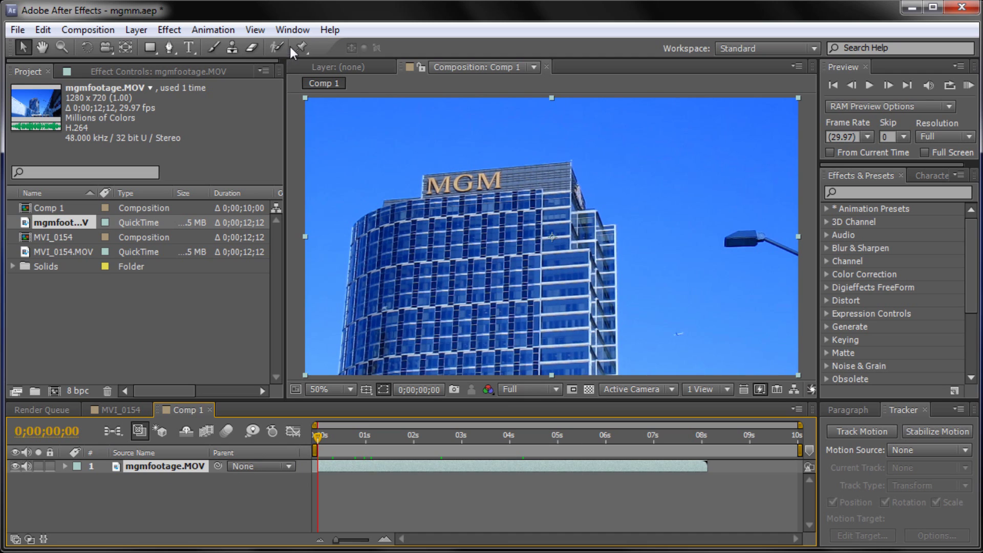
{"action": "left_click", "coordinate": [290, 28]}
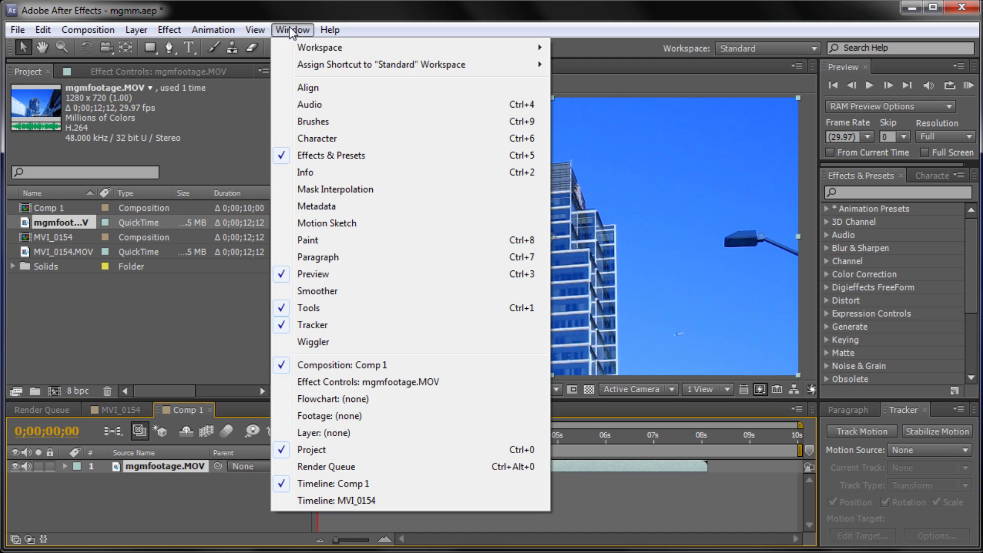
{"action": "left_click", "coordinate": [354, 324]}
{"action": "left_click_drag", "start_coordinate": [859, 392], "coordinate": [851, 357]}
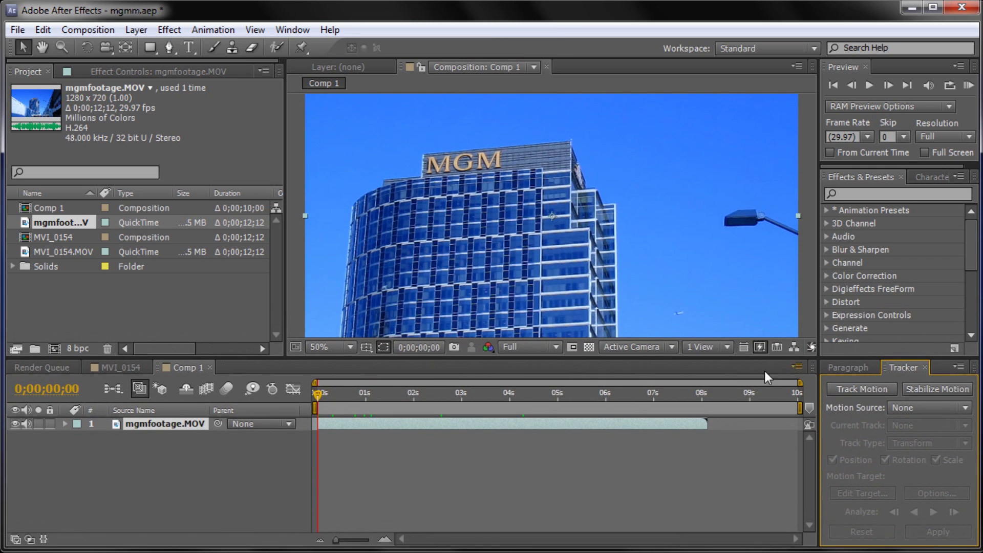
{"action": "left_click", "coordinate": [854, 388]}
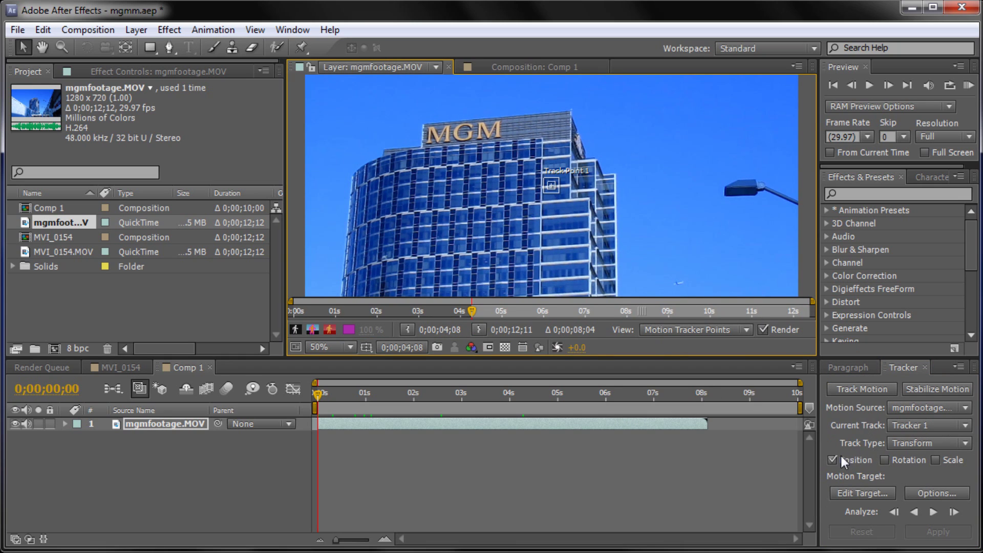
{"action": "left_click", "coordinate": [884, 459]}
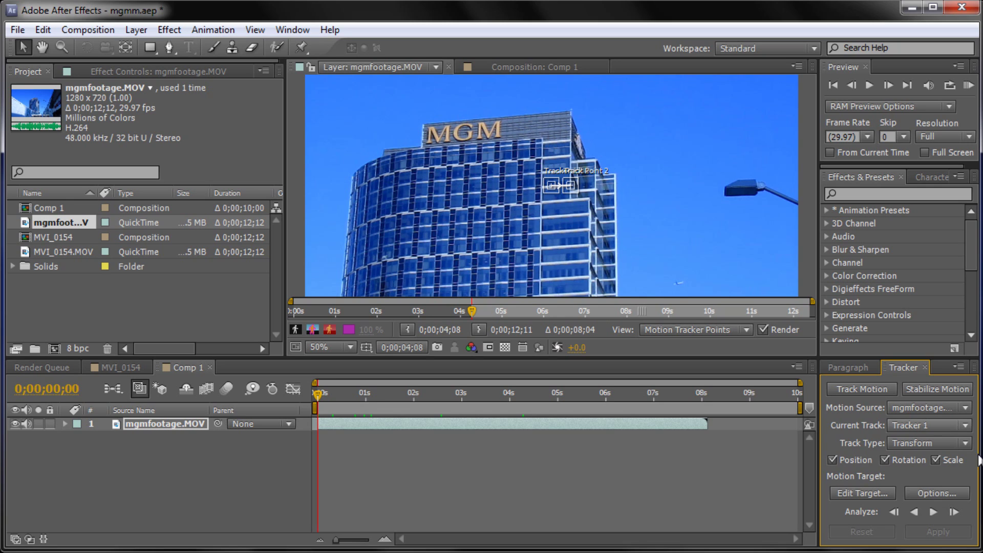
Place Track Point 1 just beside the first M of the MGM sign and Track Point 2 over the last M.
{"action": "key", "text": "period"}
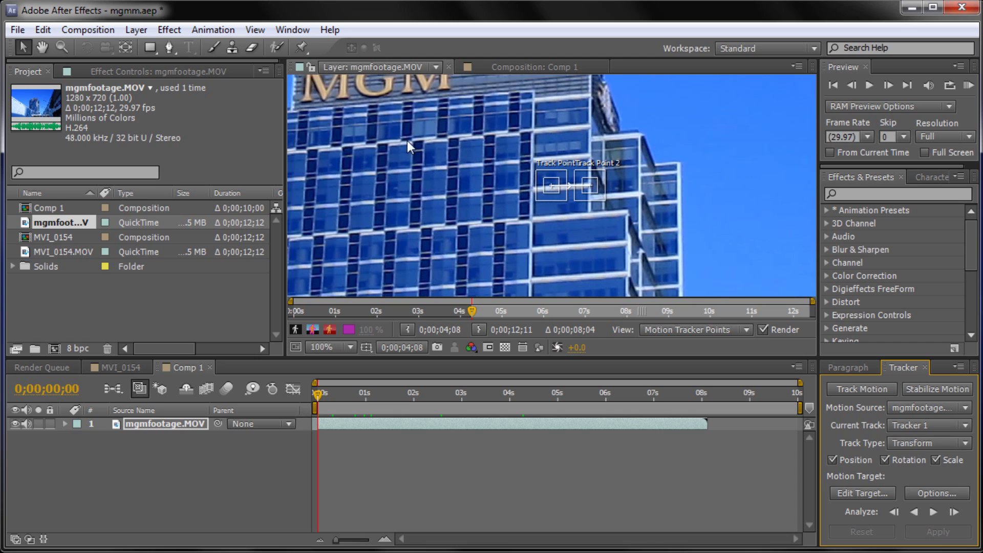
{"action": "left_click_drag", "start_coordinate": [360, 141], "coordinate": [503, 237]}
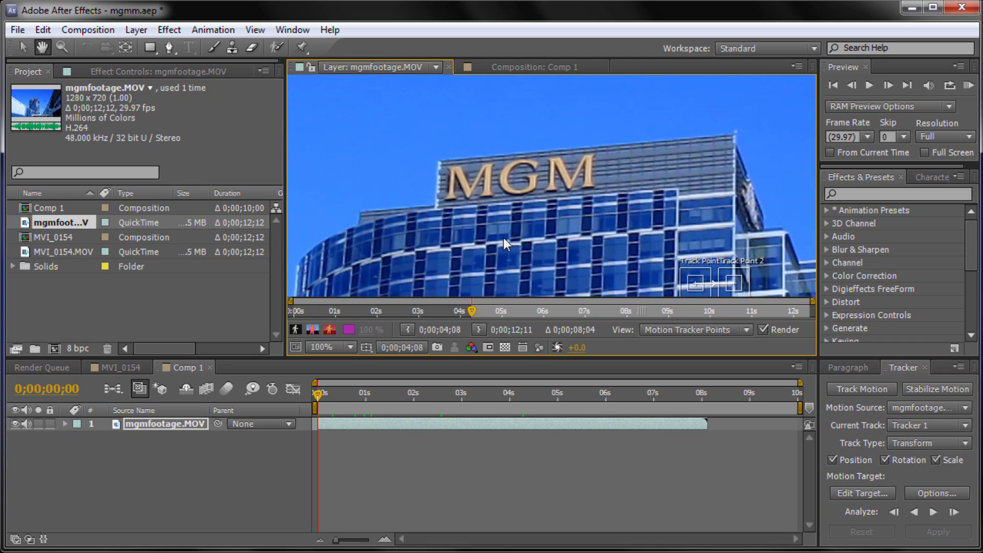
{"action": "scroll", "coordinate": [506, 183], "scroll_direction": "up", "scroll_amount": 1}
{"action": "scroll", "coordinate": [585, 203], "scroll_direction": "down", "scroll_amount": 2}
{"action": "scroll", "coordinate": [694, 258], "scroll_direction": "up", "scroll_amount": 1}
{"action": "left_click_drag", "start_coordinate": [692, 270], "coordinate": [413, 175]}
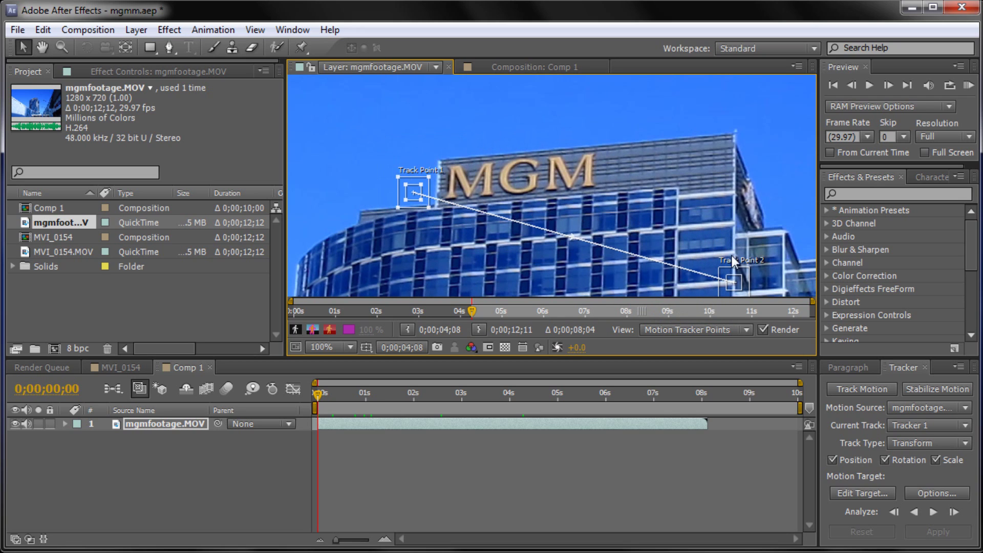
{"action": "left_click", "coordinate": [736, 275]}
{"action": "left_click_drag", "start_coordinate": [747, 272], "coordinate": [590, 174]}
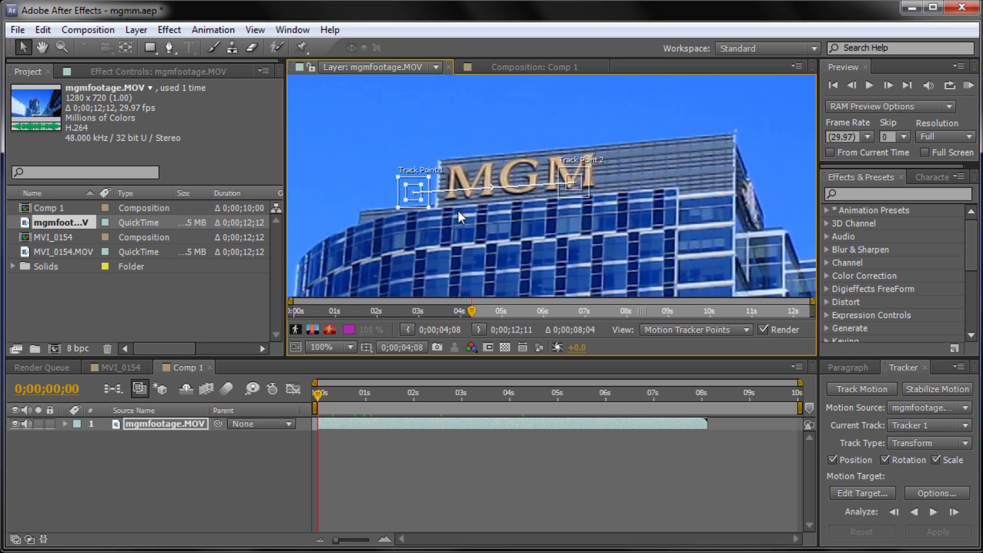
Move Track Point 1 onto the first M and enlarge its feature and search regions to enclose the letter.
{"action": "scroll", "coordinate": [483, 182], "scroll_direction": "up", "scroll_amount": 1}
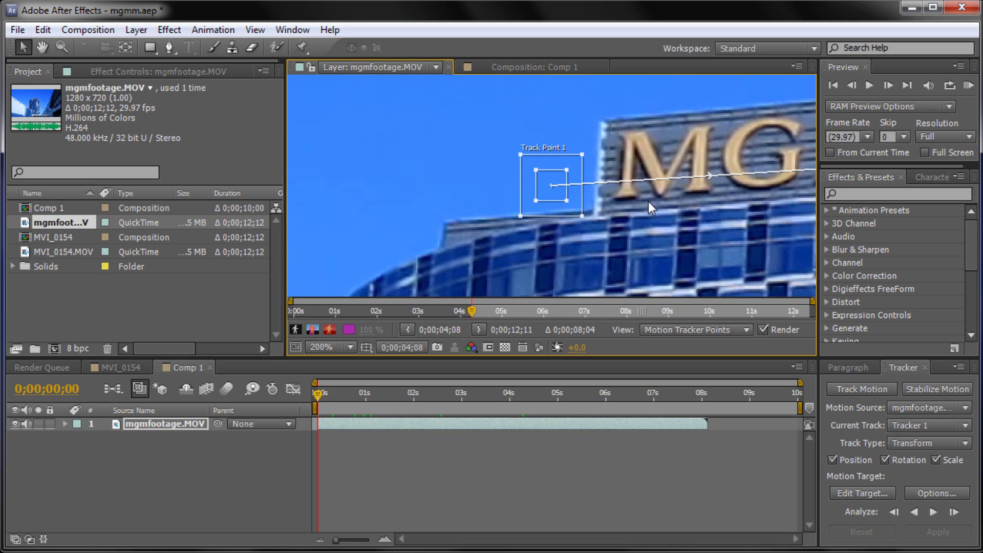
{"action": "left_click_drag", "start_coordinate": [727, 207], "coordinate": [494, 232]}
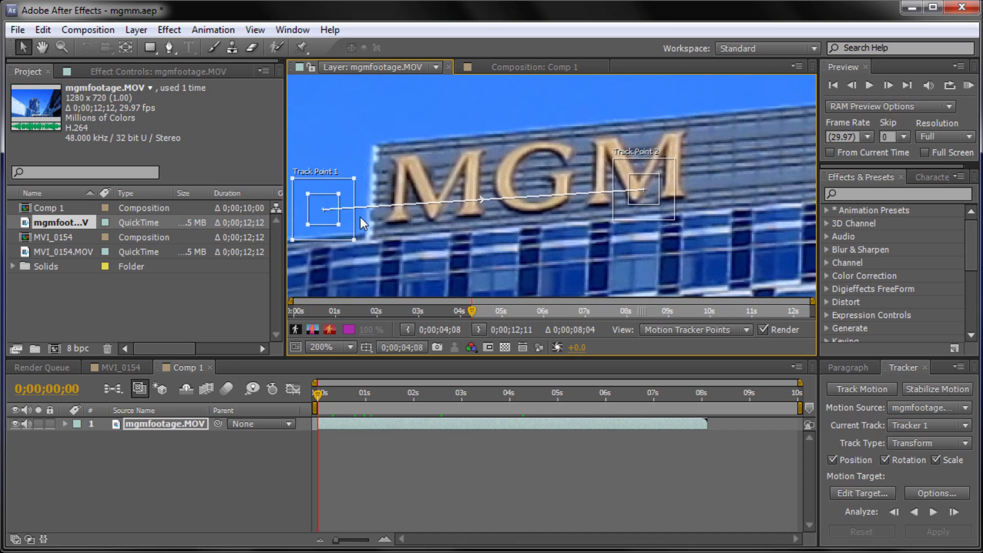
{"action": "left_click_drag", "start_coordinate": [350, 233], "coordinate": [511, 248]}
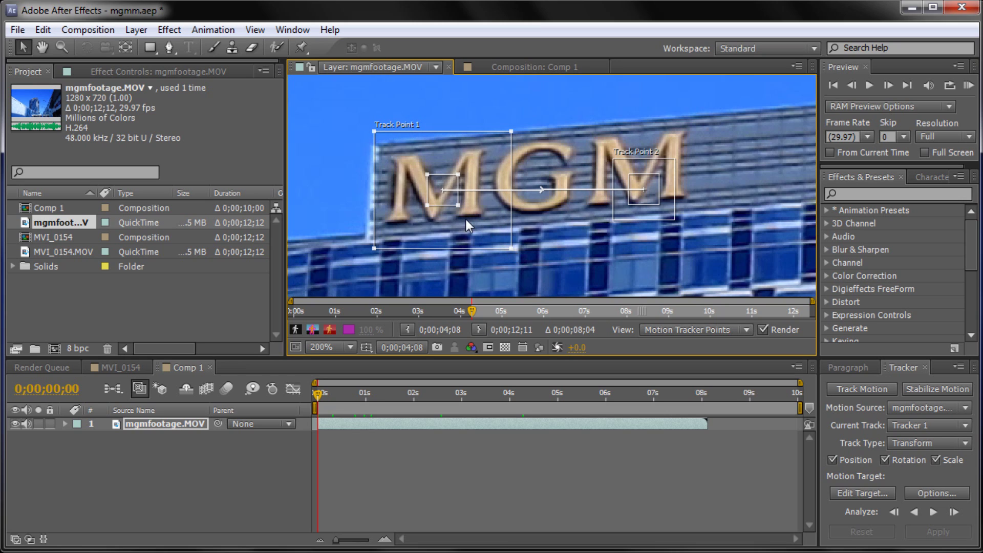
{"action": "mouse_move", "coordinate": [458, 205]}
{"action": "left_mouse_down"}
{"action": "mouse_move", "coordinate": [496, 231]}
{"action": "mouse_move", "coordinate": [468, 218]}
{"action": "left_mouse_up"}
{"action": "left_click_drag", "start_coordinate": [503, 247], "coordinate": [511, 254]}
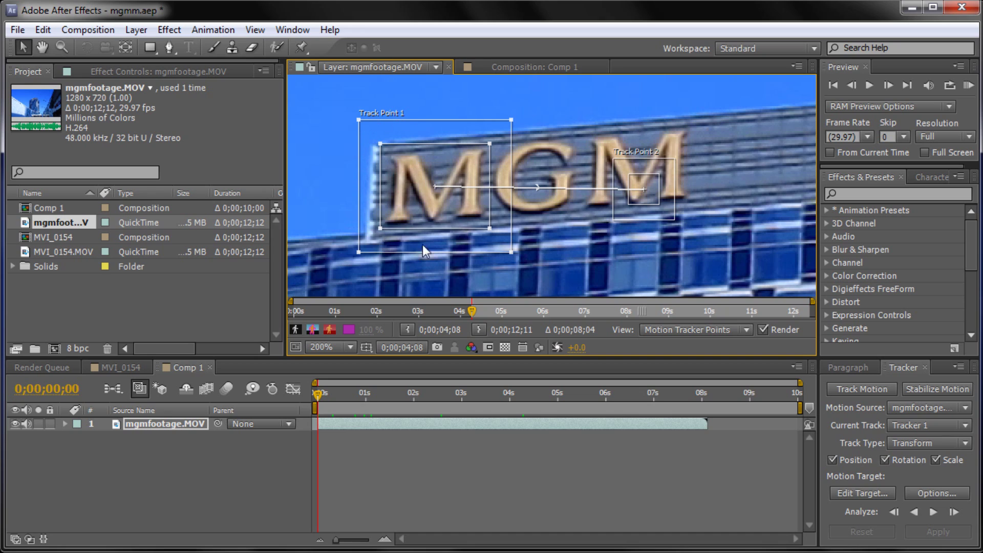
Enlarge and reposition Track Point 2's feature and search regions so they enclose the last M of the sign.
{"action": "left_click", "coordinate": [652, 202]}
{"action": "left_click_drag", "start_coordinate": [671, 218], "coordinate": [709, 244]}
{"action": "left_click_drag", "start_coordinate": [659, 205], "coordinate": [670, 217]}
{"action": "left_click_drag", "start_coordinate": [659, 142], "coordinate": [655, 132]}
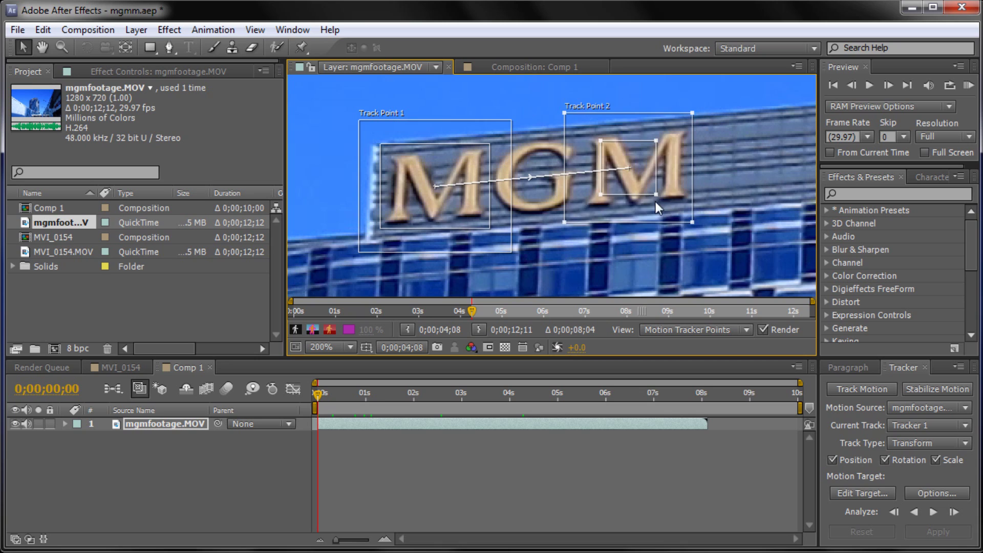
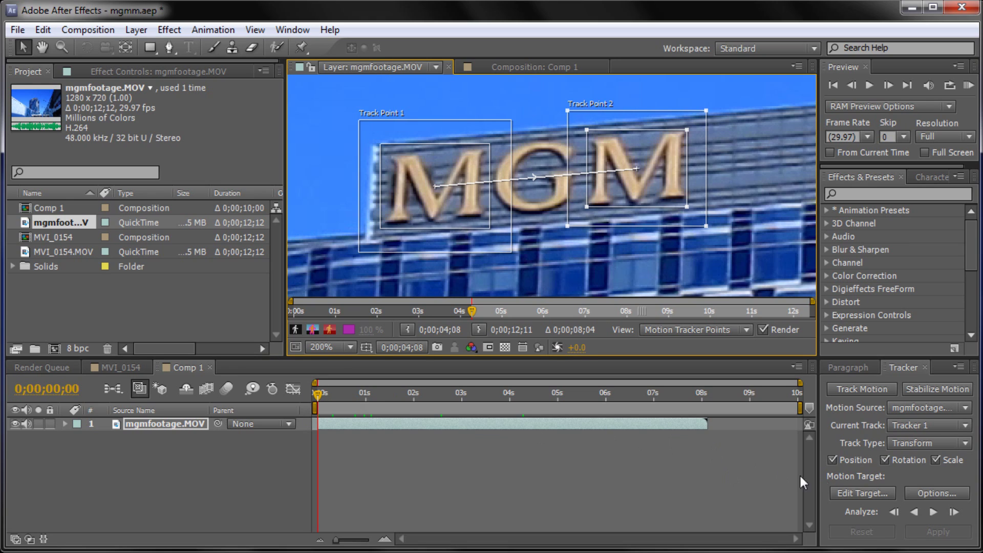
Analyze the track forward through the whole clip and inspect the motion paths of both track points.
{"action": "left_click", "coordinate": [929, 513]}
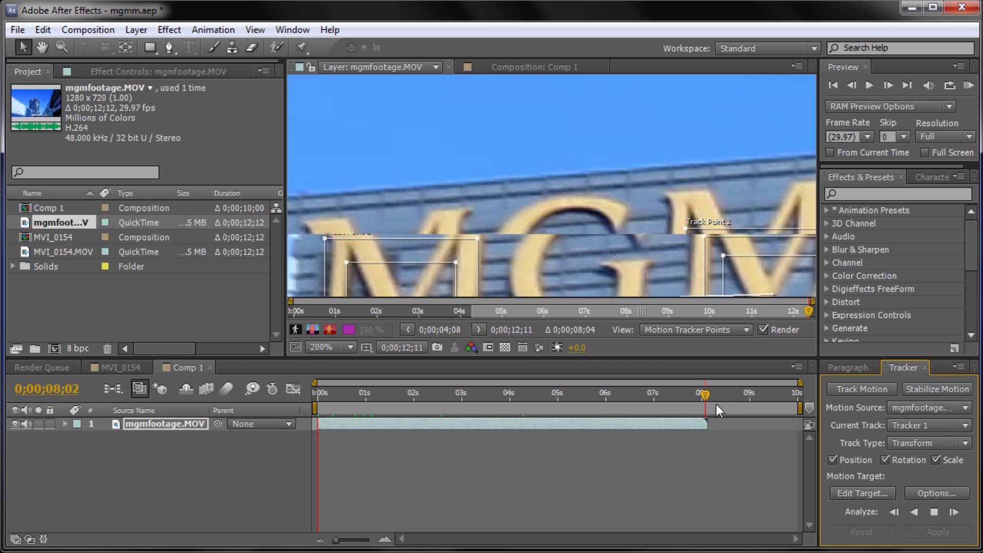
{"action": "key", "text": "comma"}
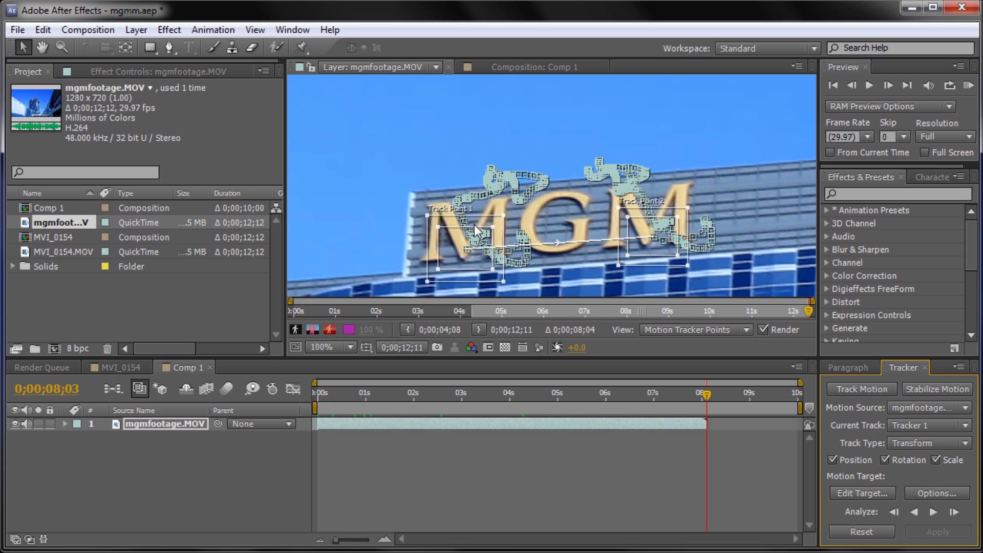
{"action": "key", "text": "period"}
{"action": "key", "text": "period"}
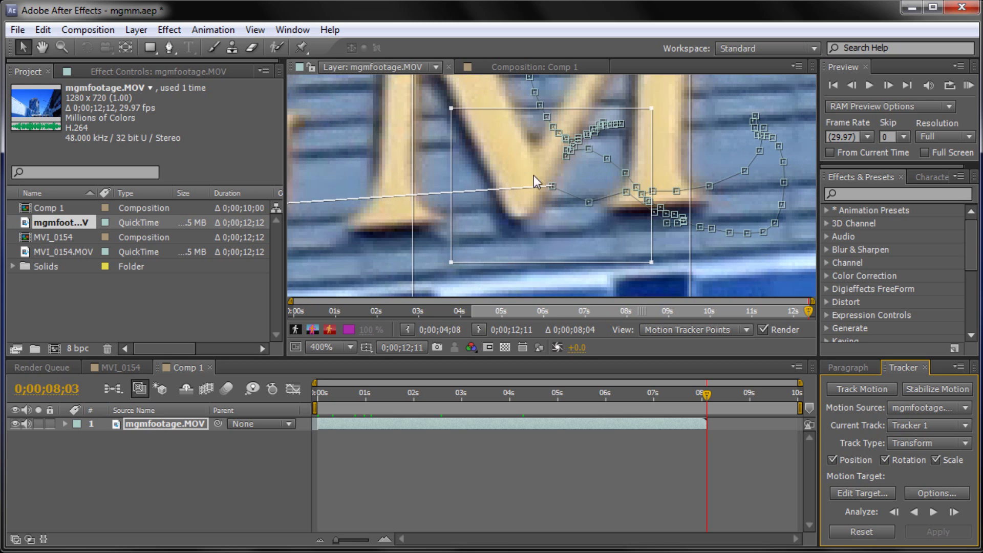
{"action": "key", "text": "comma"}
{"action": "key", "text": "comma"}
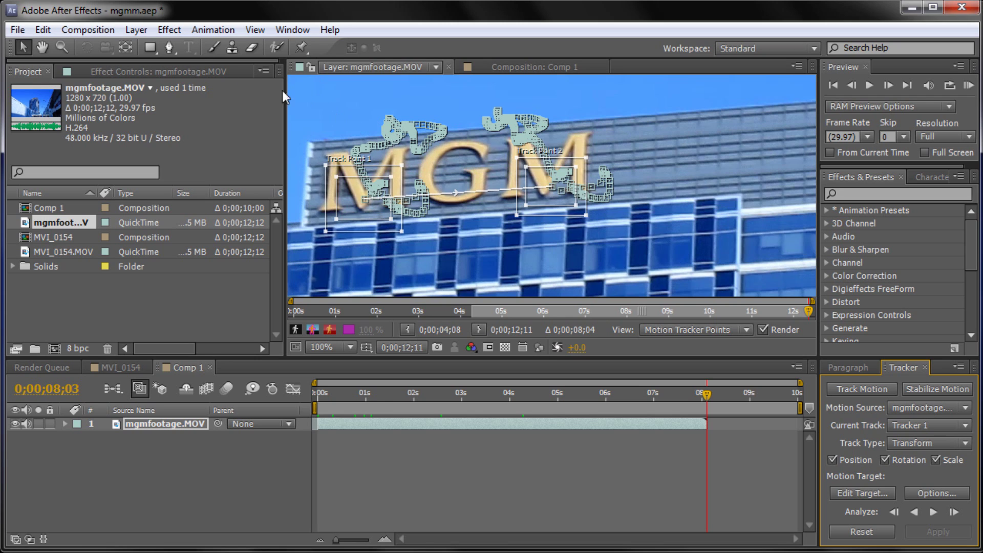
Create a null object and set it as the tracker's motion target.
{"action": "left_click", "coordinate": [131, 29]}
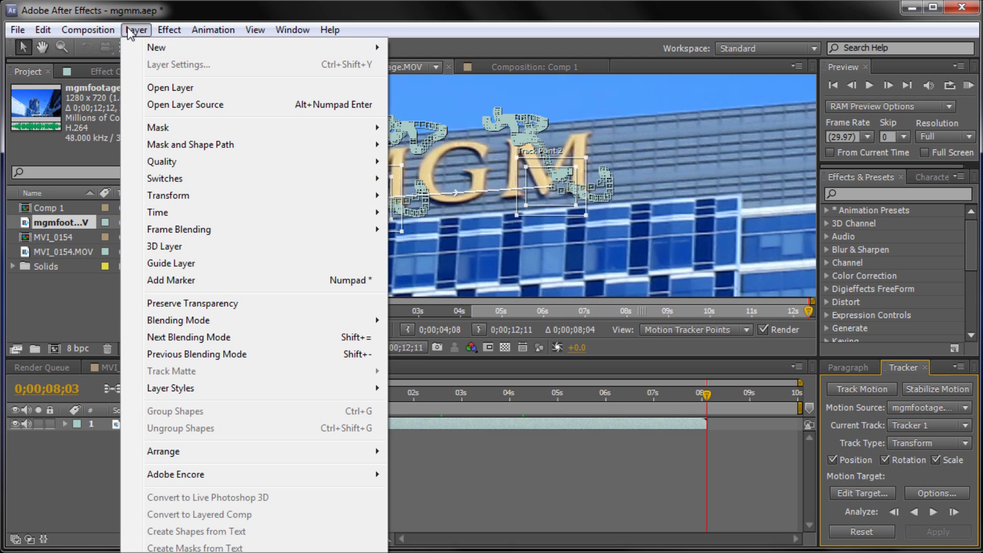
{"action": "mouse_move", "coordinate": [152, 50]}
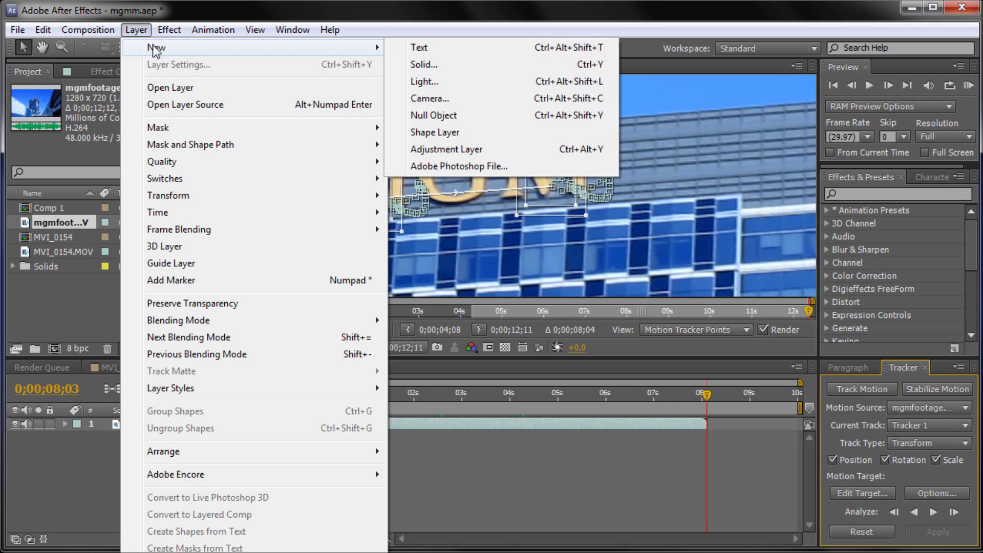
{"action": "left_click", "coordinate": [439, 116]}
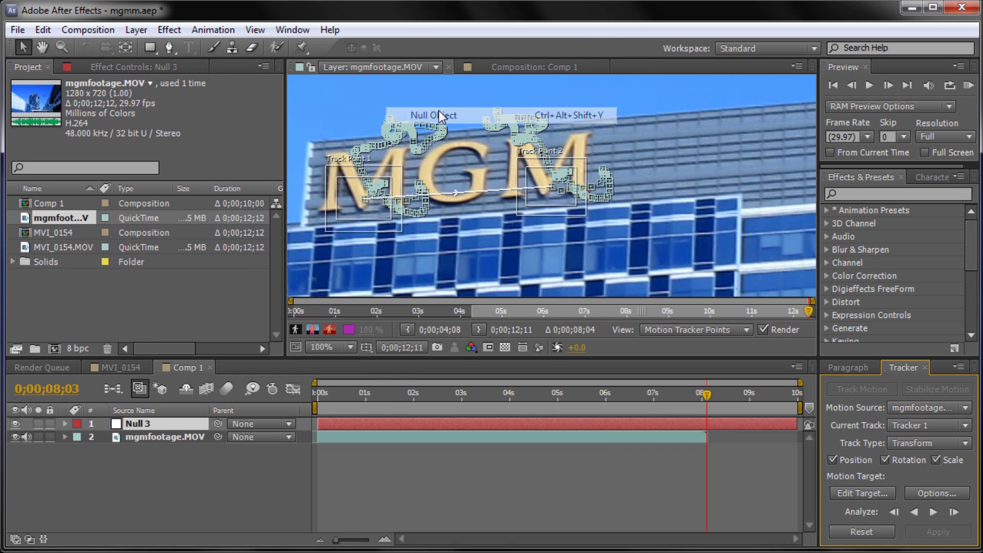
{"action": "left_click", "coordinate": [852, 491]}
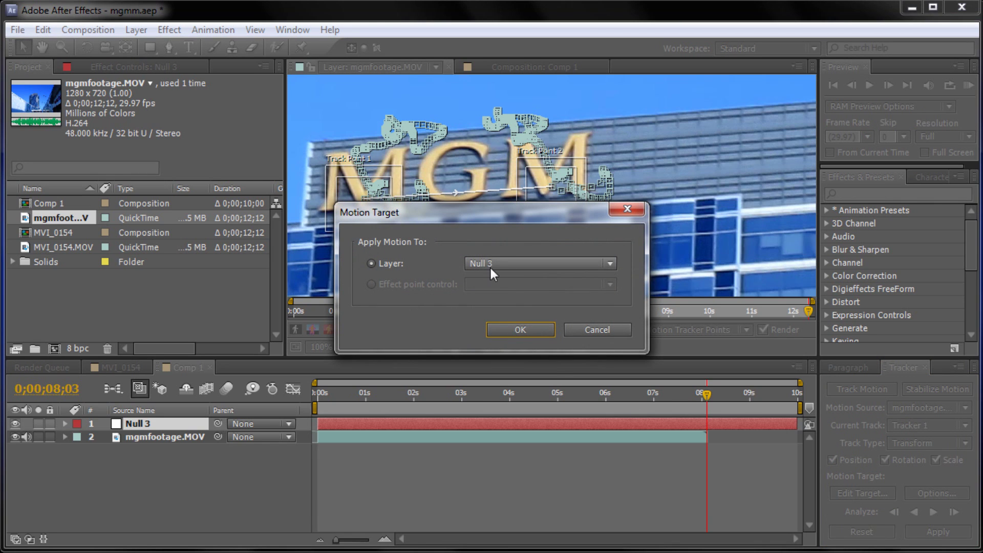
{"action": "left_click", "coordinate": [518, 330]}
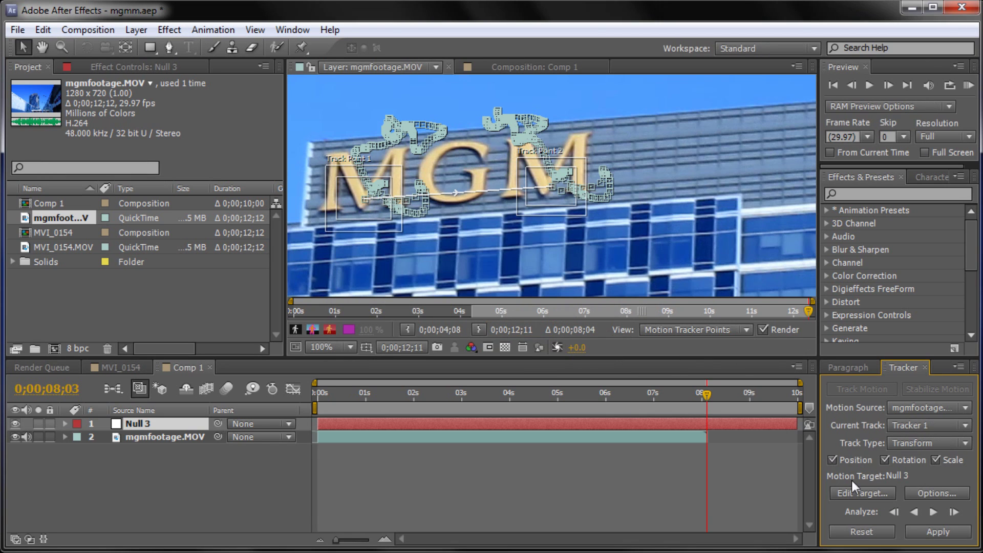
Apply the tracking data to the null in the X and Y dimensions.
{"action": "left_click", "coordinate": [938, 533]}
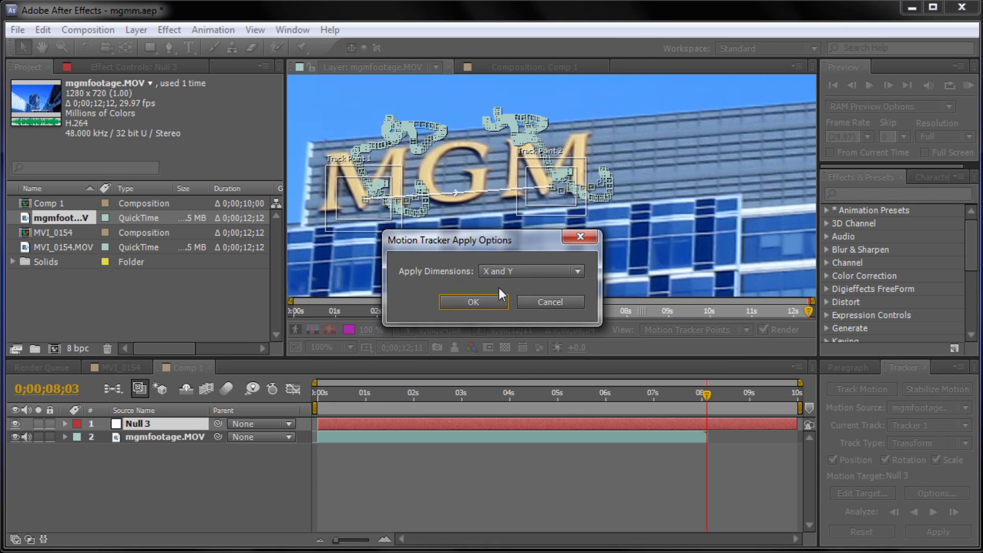
{"action": "left_click", "coordinate": [453, 301]}
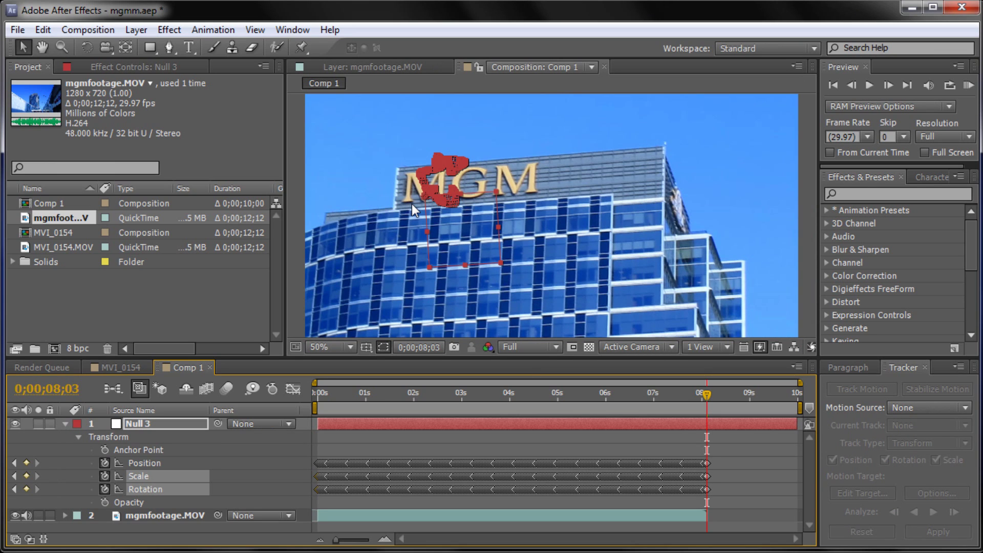
{"action": "key", "text": "period"}
{"action": "key", "text": "period"}
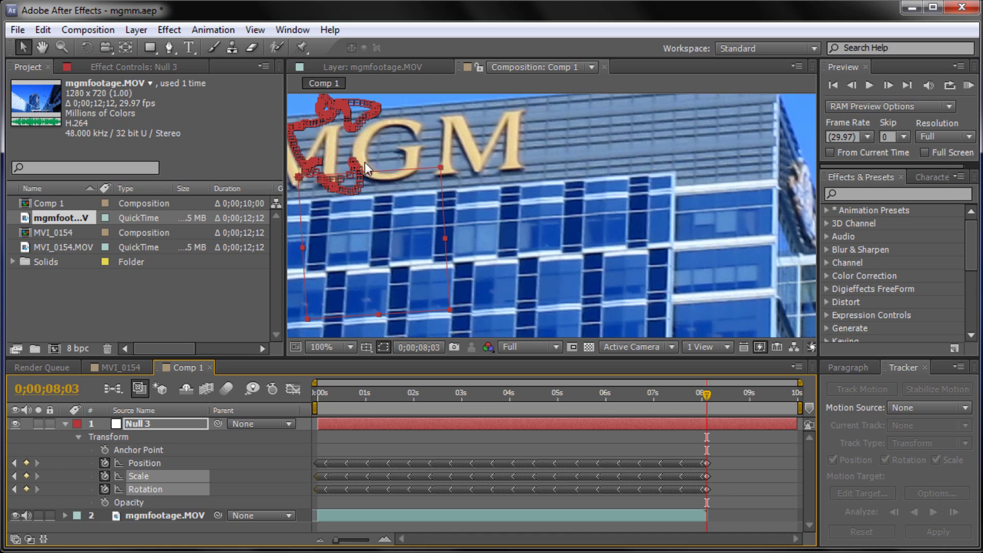
Collapse the null layer's properties and duplicate the mgmfootage.MOV layer.
{"action": "key", "text": "comma"}
{"action": "key", "text": "period"}
{"action": "key", "text": "comma"}
{"action": "key", "text": "comma"}
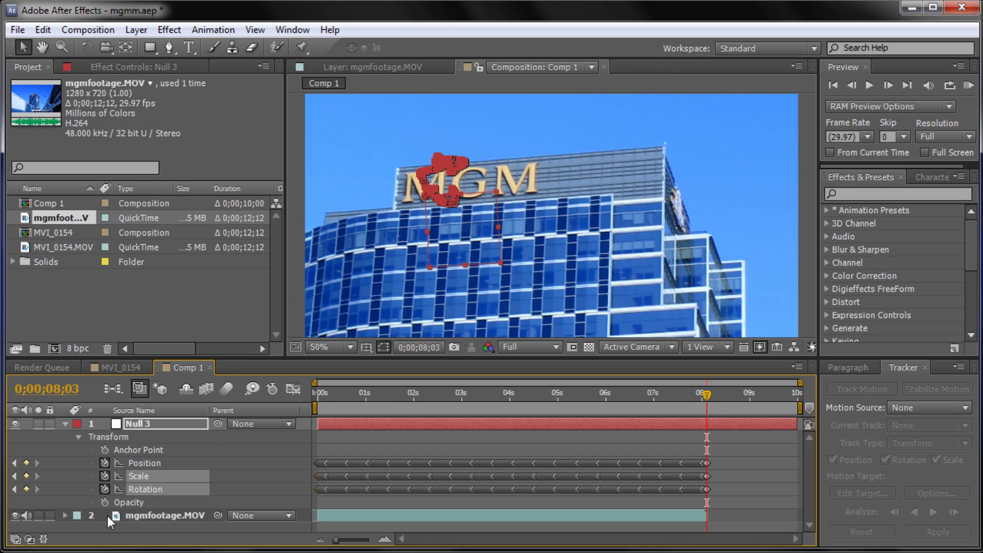
{"action": "left_click", "coordinate": [63, 424]}
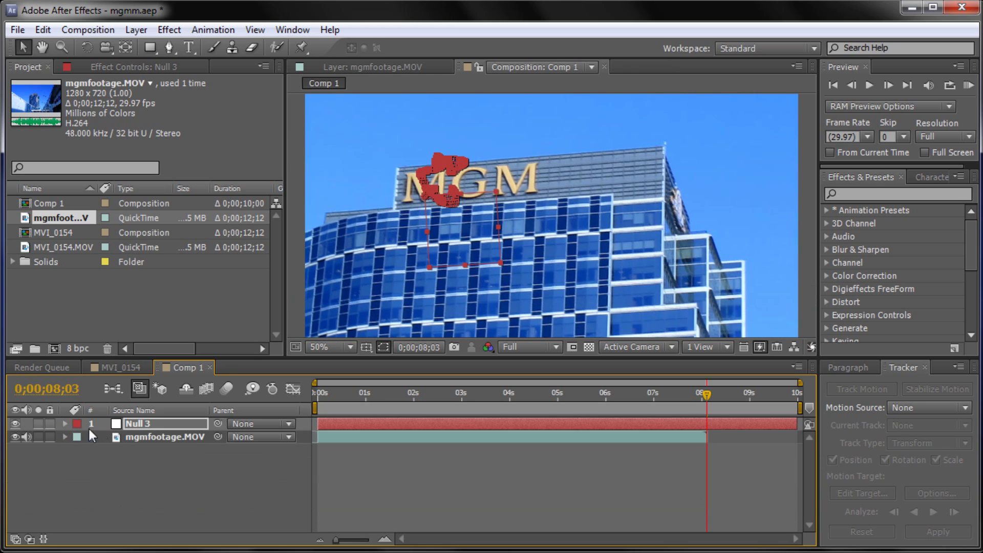
{"action": "left_click", "coordinate": [163, 439]}
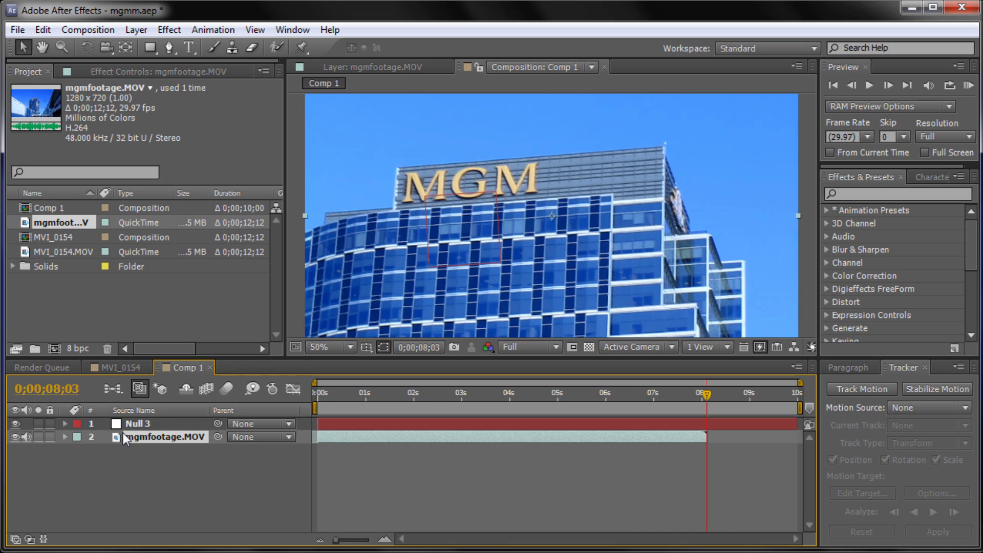
{"action": "key", "text": "ctrl+d"}
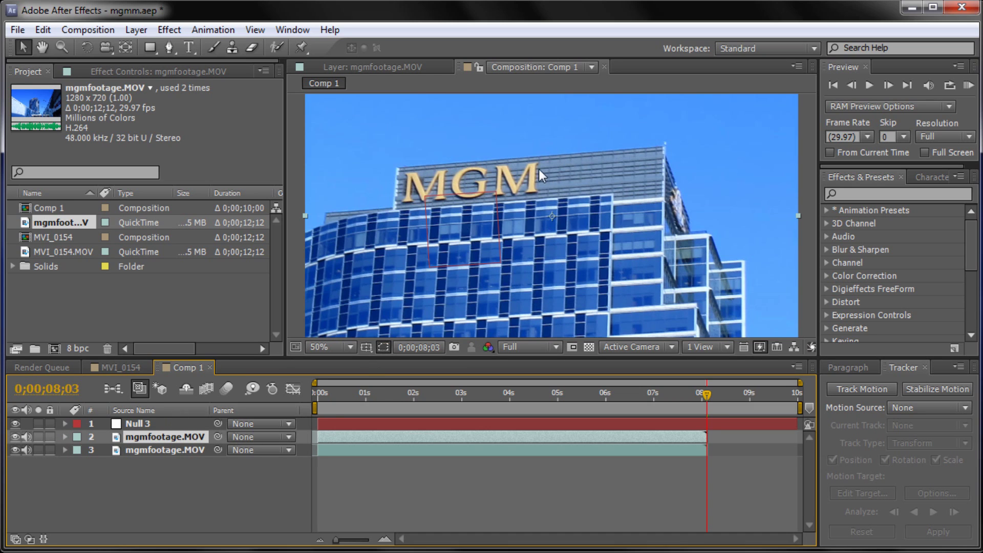
Draw a closed four-point Pen mask around the last M of the sign on the upper mgmfootage.MOV layer.
{"action": "scroll", "coordinate": [512, 159], "scroll_direction": "up", "scroll_amount": 4}
{"action": "key", "text": "h"}
{"action": "left_click_drag", "start_coordinate": [400, 133], "coordinate": [480, 267]}
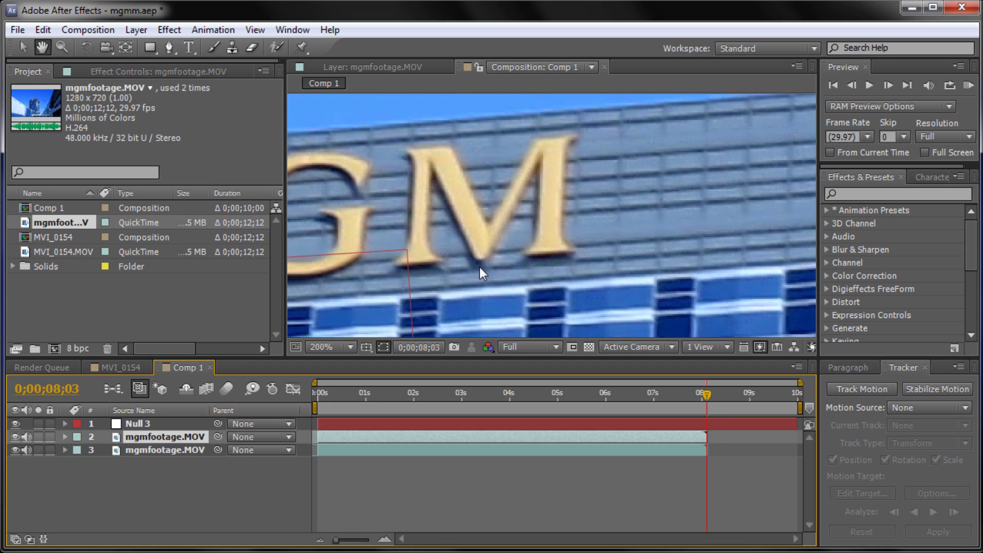
{"action": "key", "text": "v"}
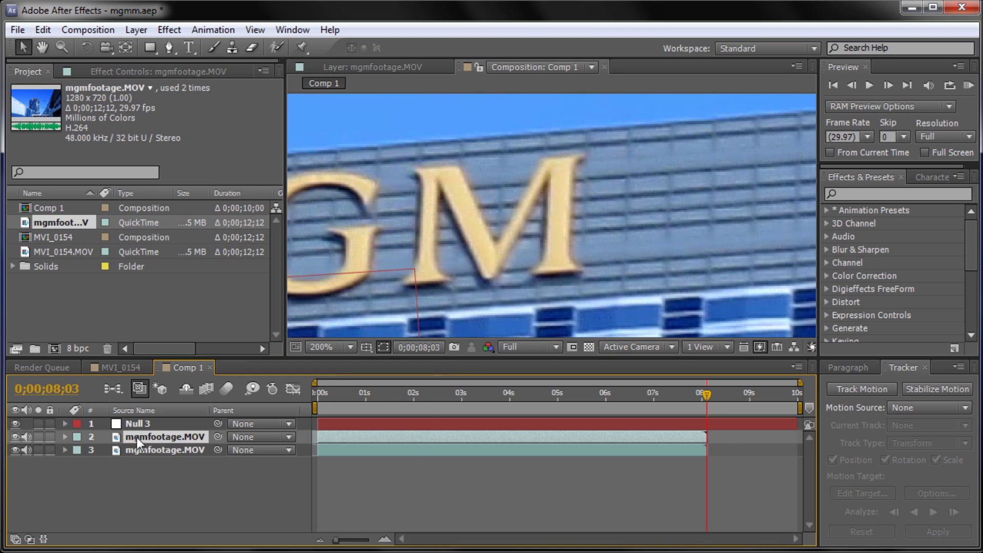
{"action": "left_click", "coordinate": [172, 52]}
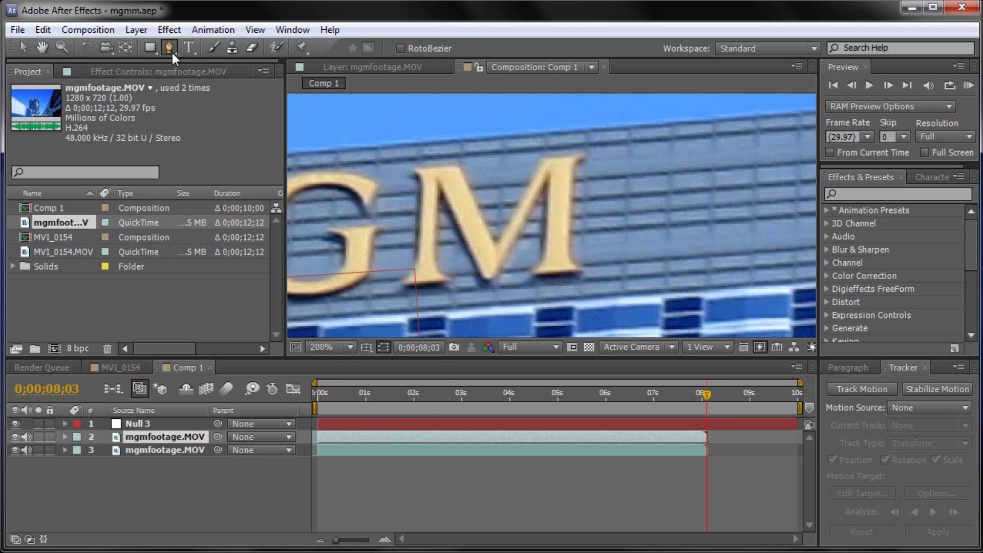
{"action": "left_click", "coordinate": [397, 161]}
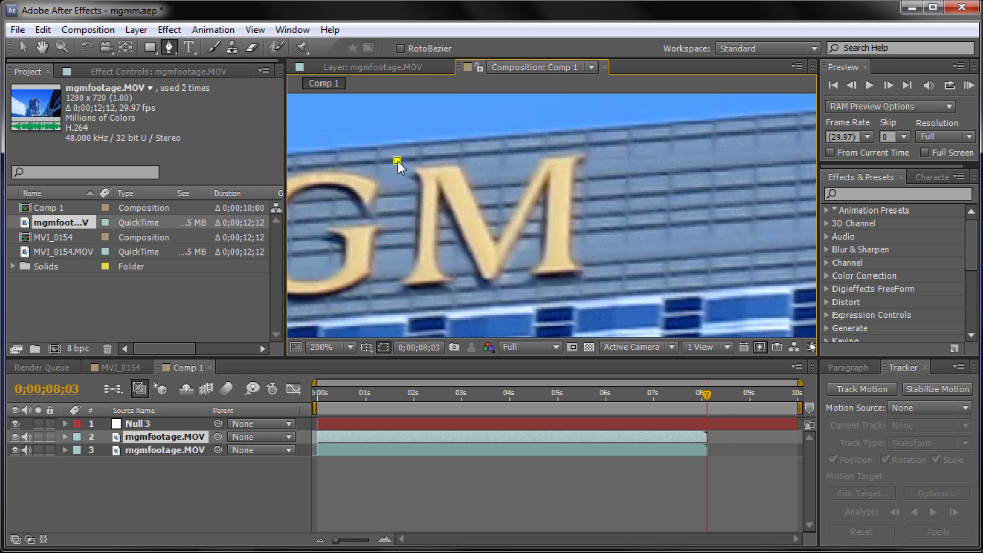
{"action": "left_click", "coordinate": [385, 297]}
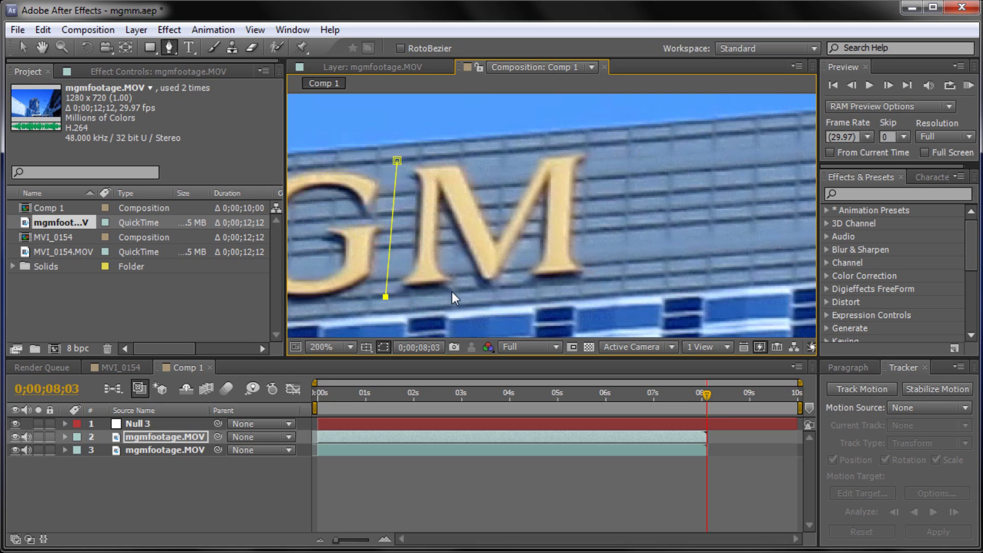
{"action": "left_click", "coordinate": [604, 280]}
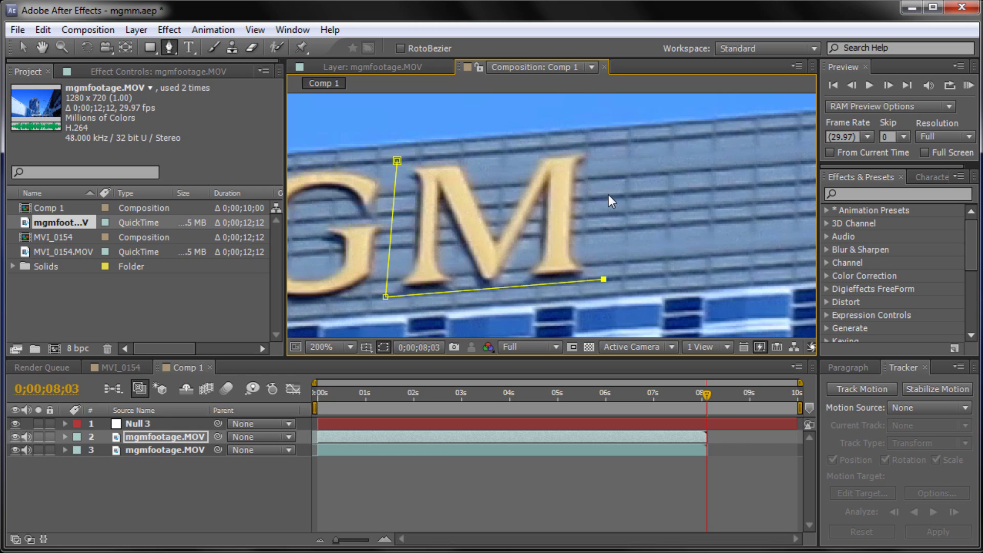
{"action": "left_click", "coordinate": [607, 143]}
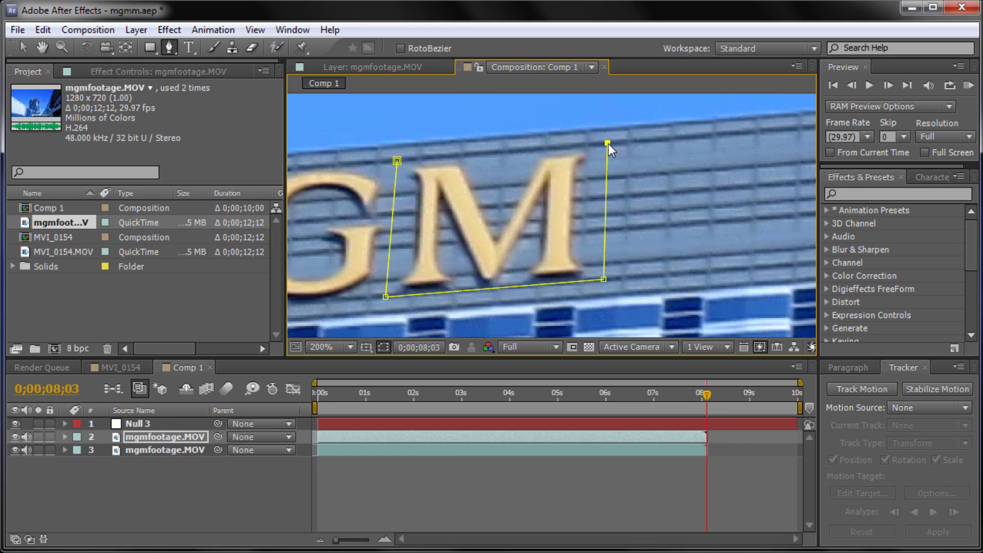
{"action": "left_click", "coordinate": [397, 161]}
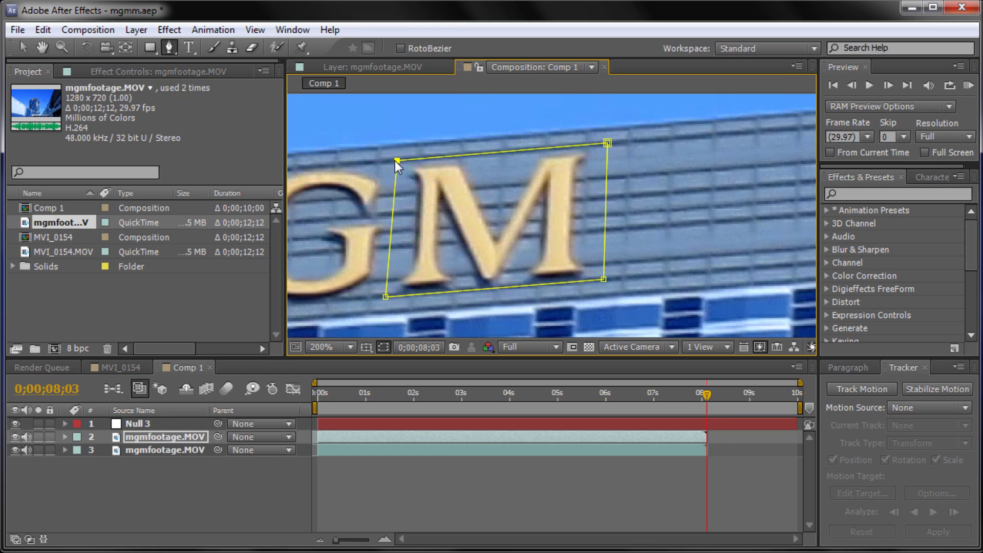
Hide the bottom footage layer to inspect the masked M on its own, and show the layer again.
{"action": "left_click", "coordinate": [14, 450]}
{"action": "left_click", "coordinate": [14, 450]}
{"action": "left_click", "coordinate": [14, 451]}
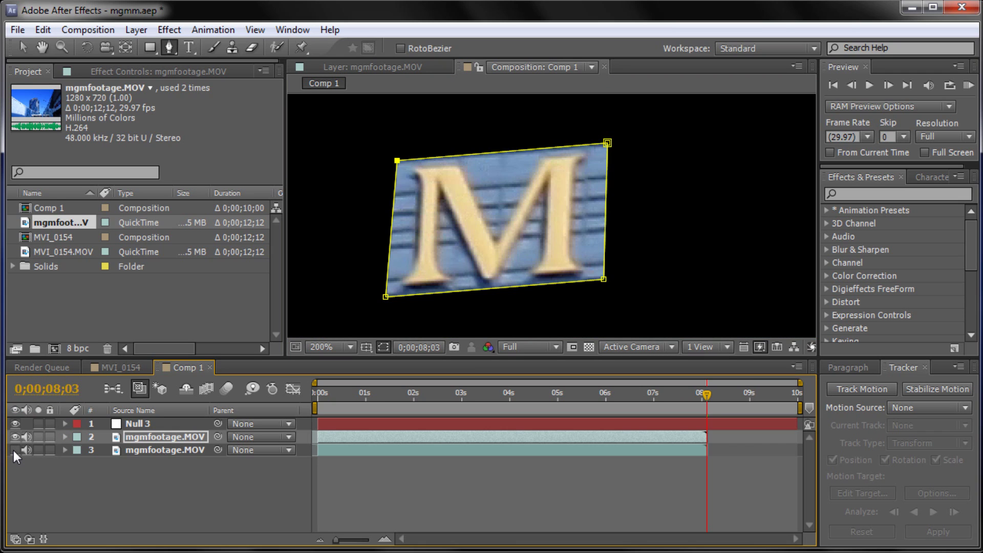
{"action": "left_click", "coordinate": [14, 450]}
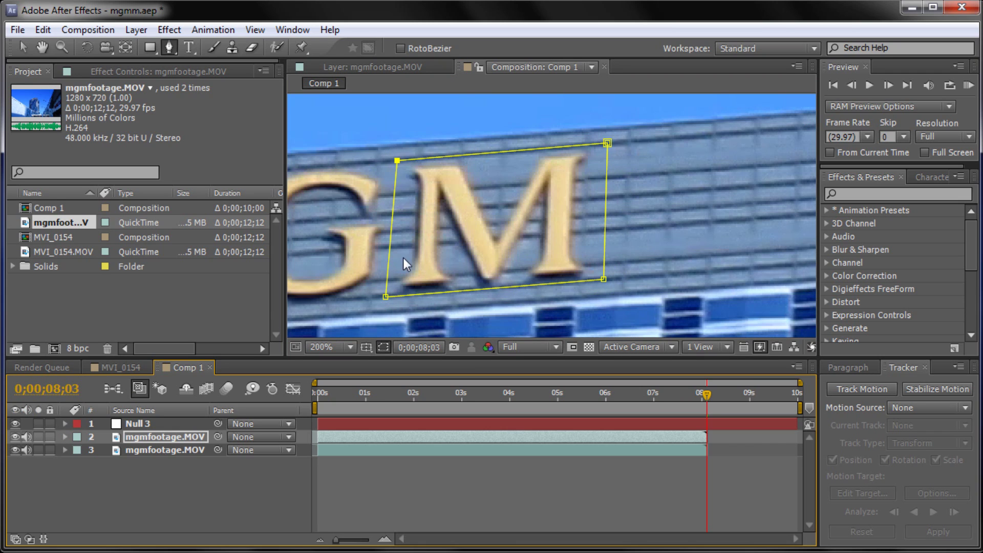
Move the masked M layer to the right of the sign so the lettering reads MGMM.
{"action": "scroll", "coordinate": [650, 218], "scroll_direction": "down", "scroll_amount": 4}
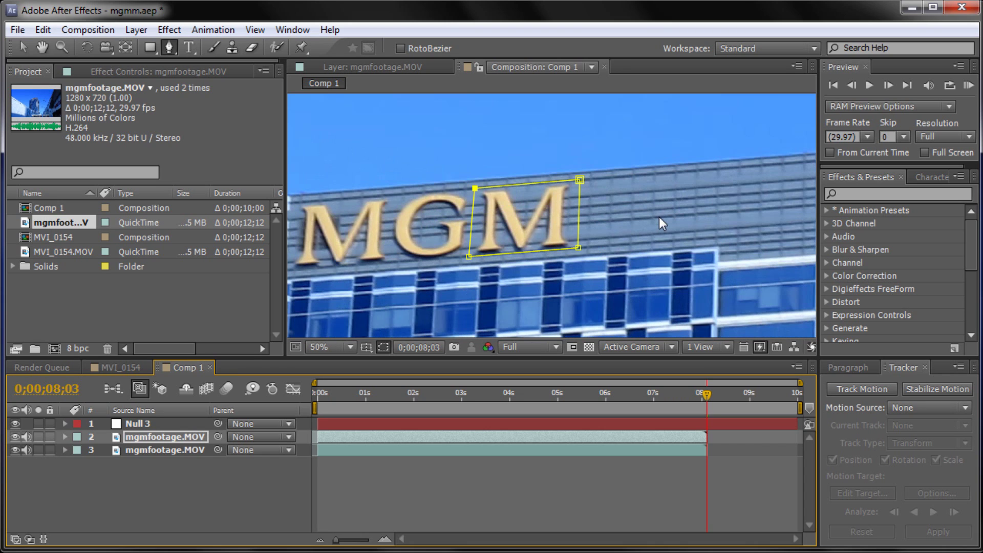
{"action": "left_click", "coordinate": [22, 47]}
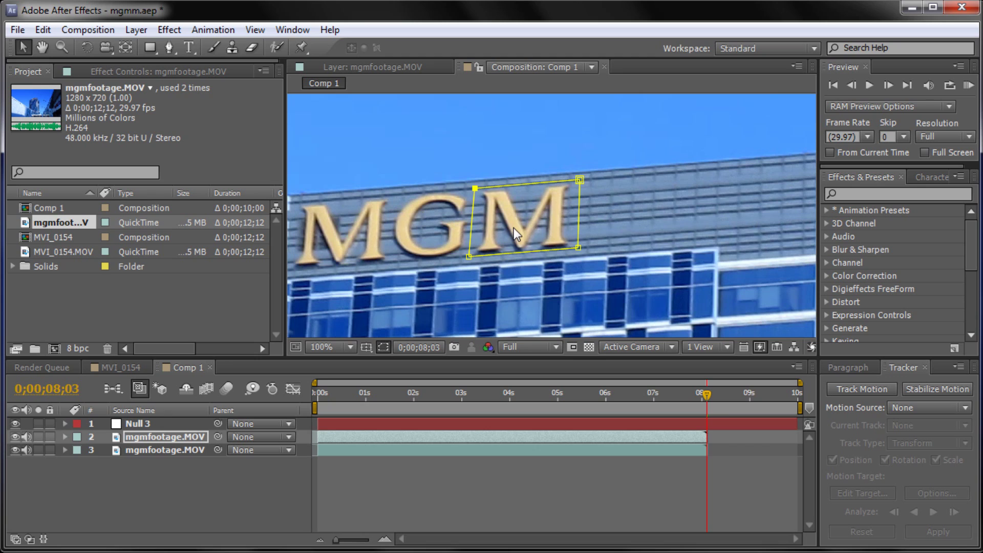
{"action": "left_click", "coordinate": [382, 438]}
{"action": "left_click_drag", "start_coordinate": [514, 225], "coordinate": [628, 217]}
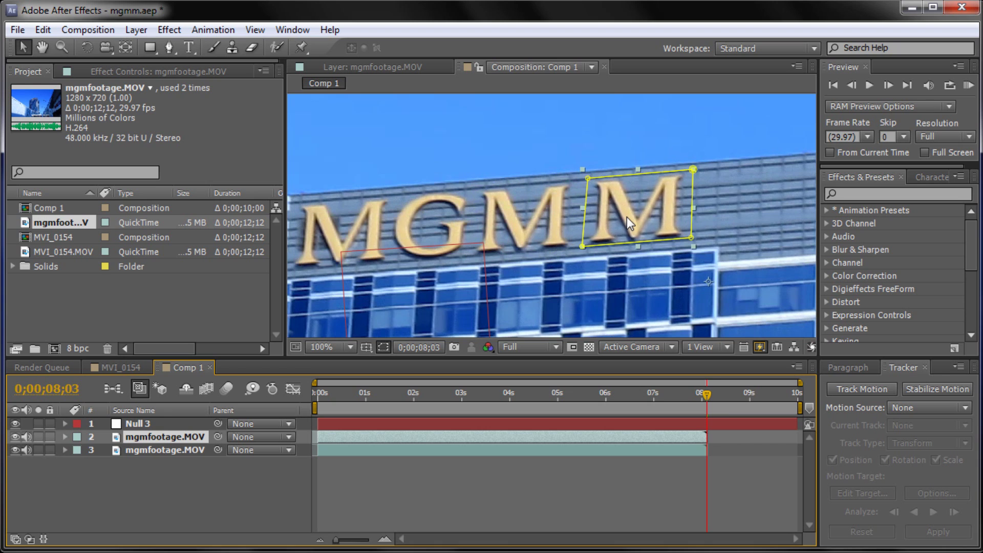
Nudge the copied M by small amounts to line it up with the sign's other letters and the wall lines.
{"action": "key", "text": "period"}
{"action": "key", "text": "period"}
{"action": "key", "text": "comma"}
{"action": "key", "text": "period"}
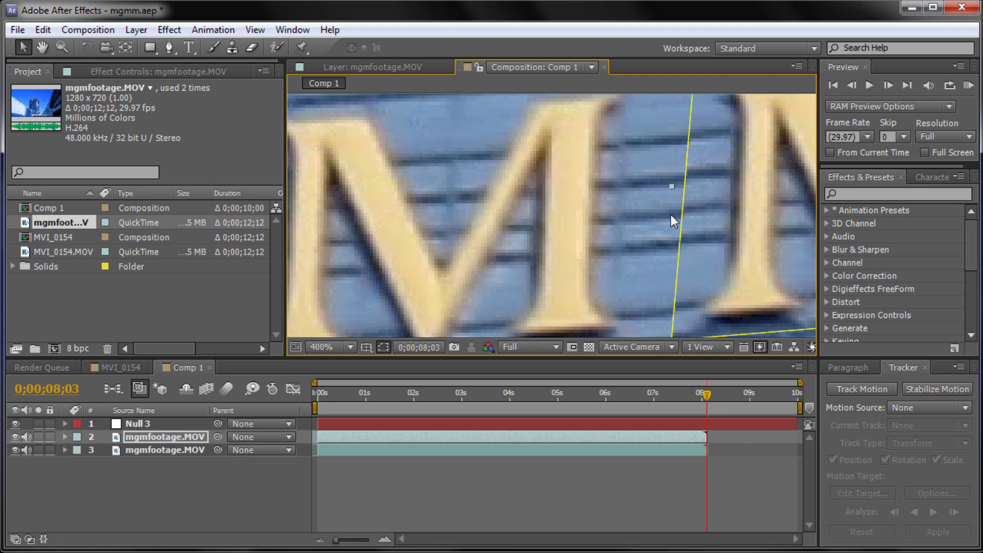
{"action": "key", "text": "Down"}
{"action": "key", "text": "Down"}
{"action": "key", "text": "Down"}
{"action": "key", "text": "Down"}
{"action": "key", "text": "Down"}
{"action": "key", "text": "Right"}
{"action": "key", "text": "Right"}
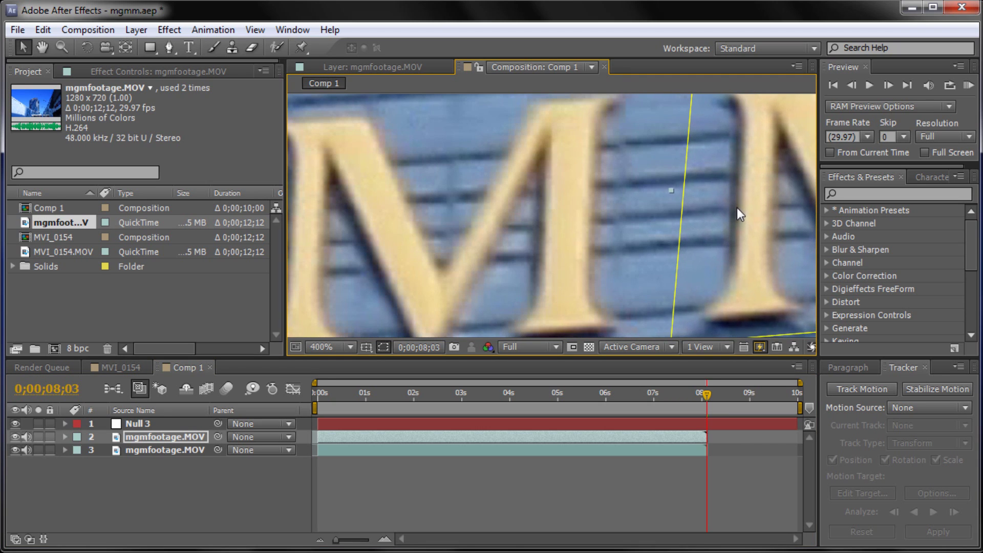
{"action": "key", "text": "comma"}
{"action": "key", "text": "comma"}
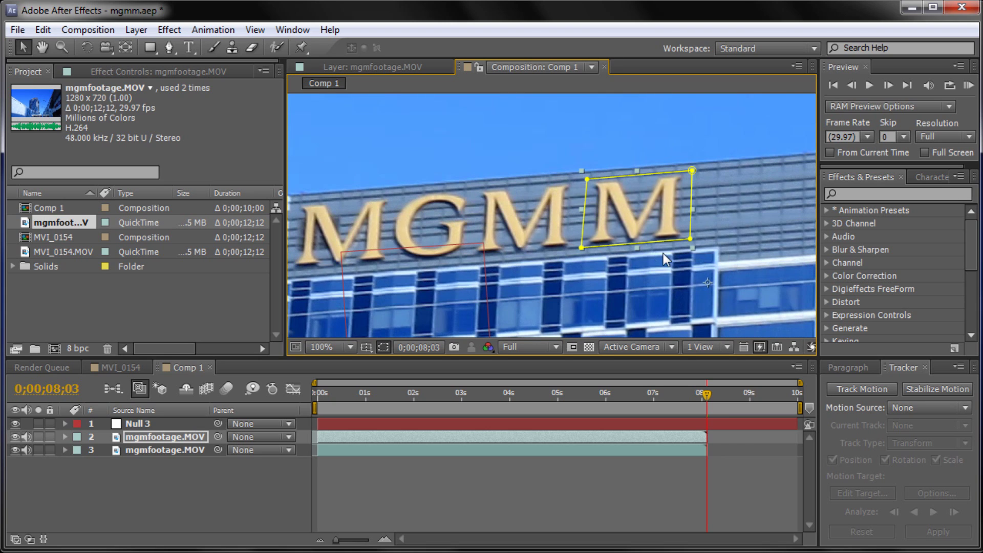
{"action": "left_click", "coordinate": [718, 266]}
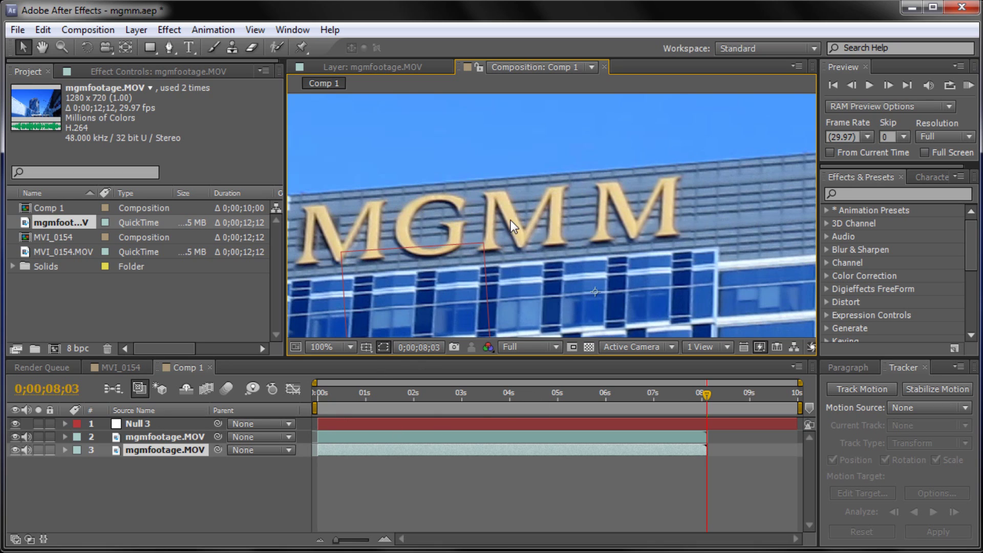
Scrub through the composition to examine how the added M follows the sign, and return to 0;00;08;03.
{"action": "scroll", "coordinate": [511, 221], "scroll_direction": "down", "scroll_amount": 3}
{"action": "scroll", "coordinate": [511, 220], "scroll_direction": "up", "scroll_amount": 1}
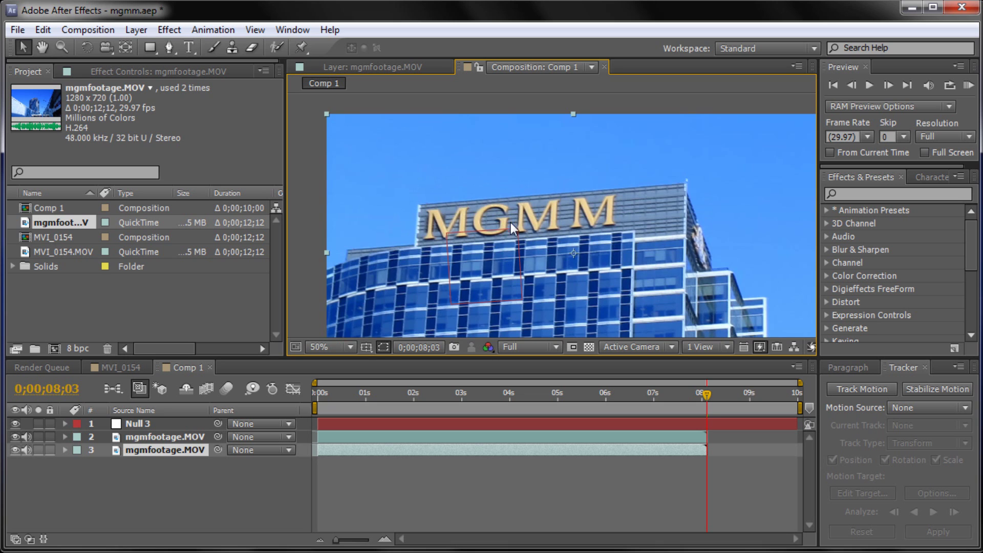
{"action": "left_click_drag", "start_coordinate": [705, 393], "coordinate": [425, 408]}
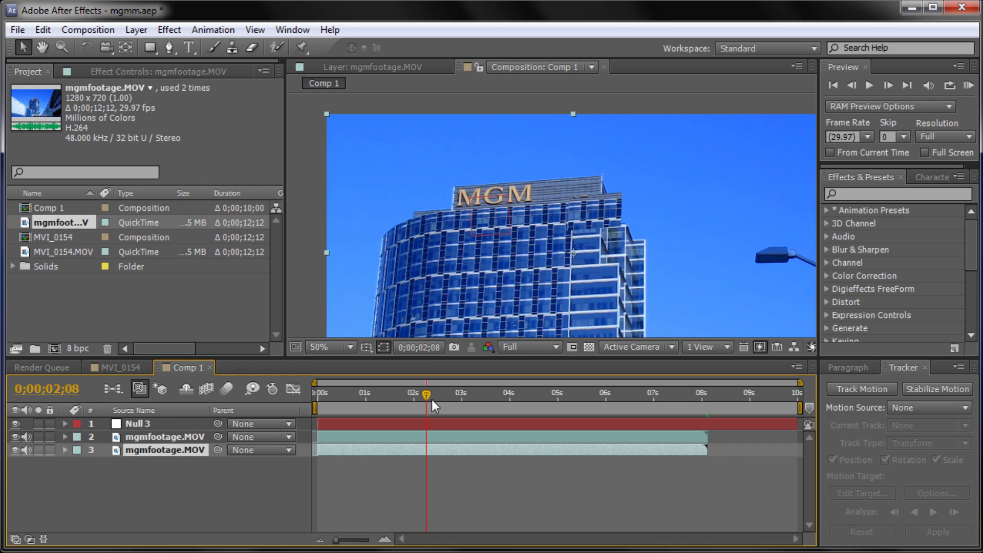
{"action": "left_click_drag", "start_coordinate": [427, 395], "coordinate": [712, 419]}
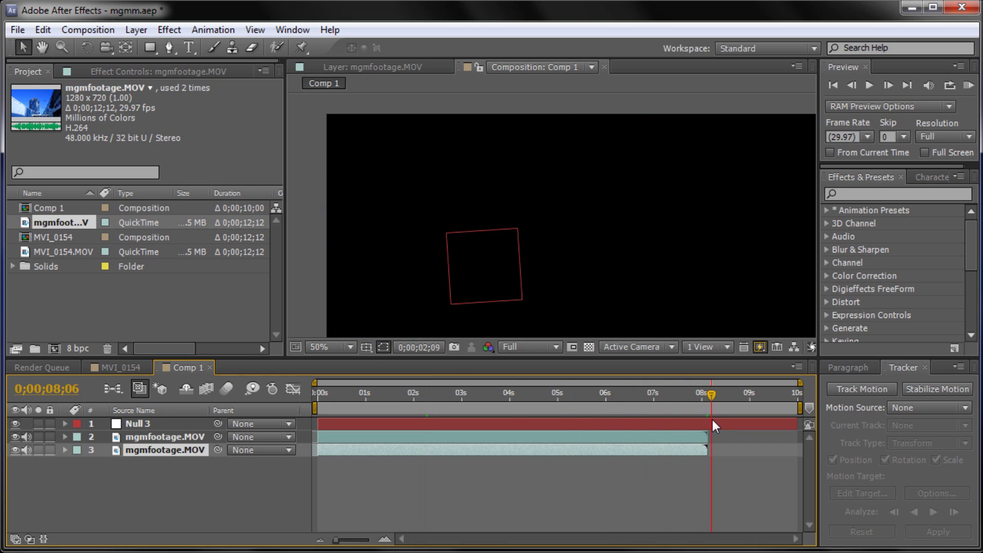
{"action": "left_click_drag", "start_coordinate": [710, 394], "coordinate": [705, 395]}
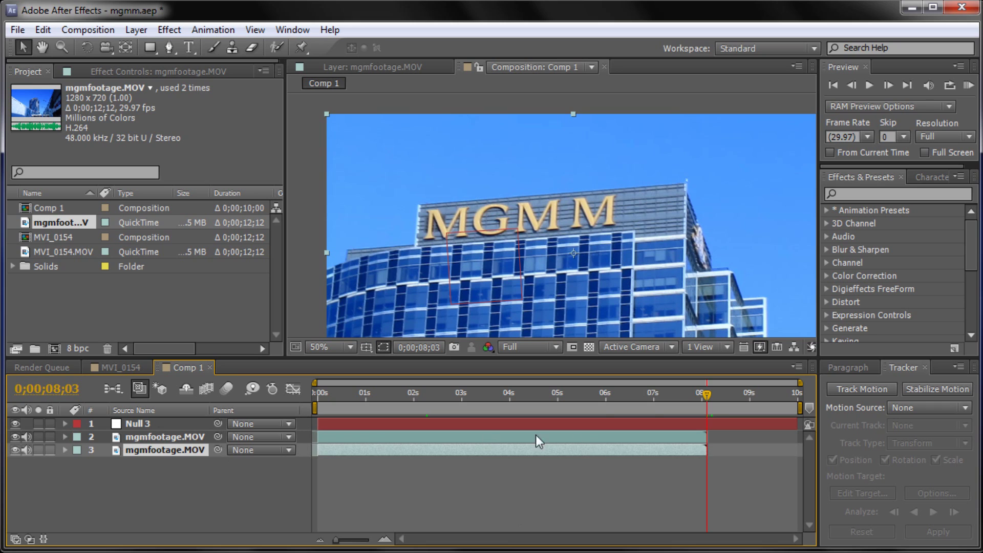
Trim the start of the masked M layer to 0;00;08;03 so only its last frame remains.
{"action": "scroll", "coordinate": [453, 452], "scroll_direction": "up", "scroll_amount": 6}
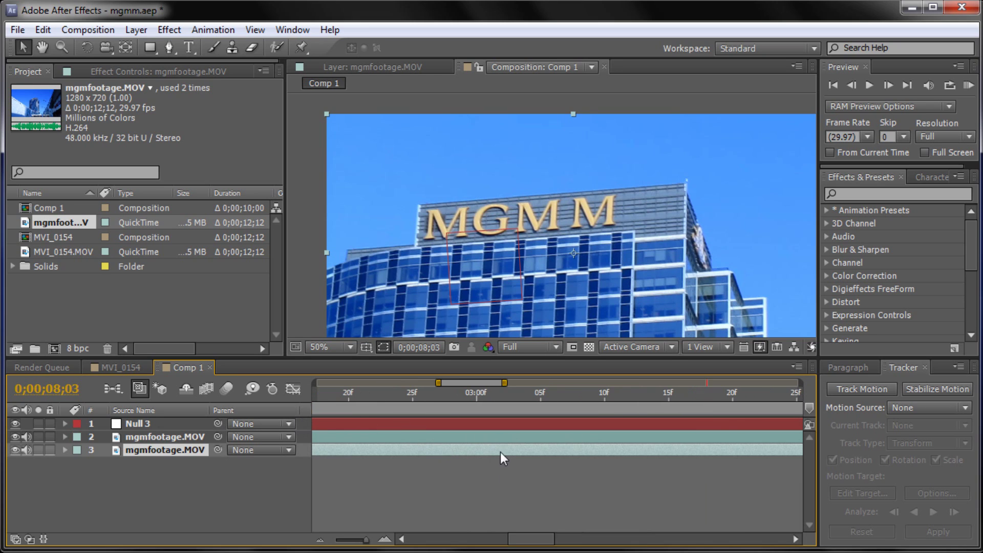
{"action": "left_click_drag", "start_coordinate": [646, 546], "coordinate": [696, 546]}
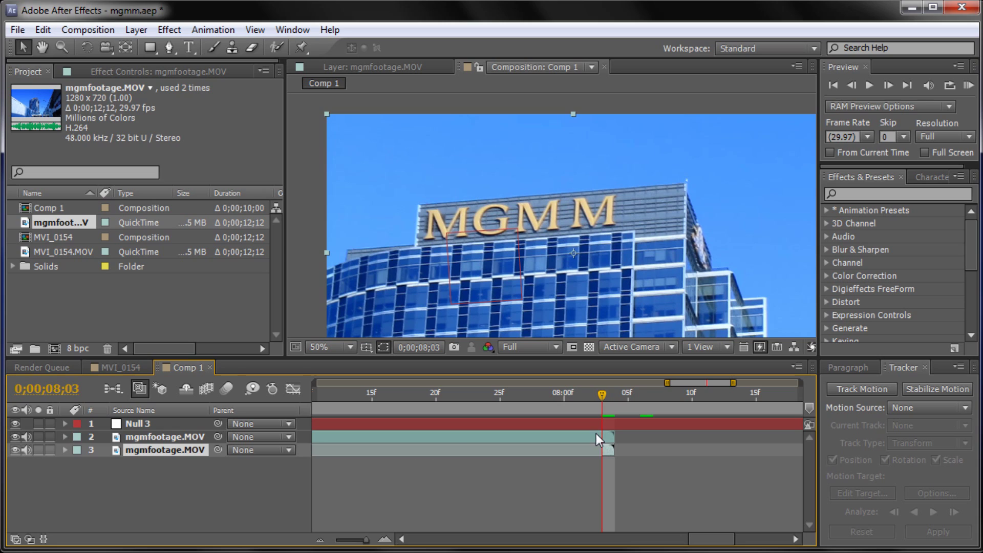
{"action": "left_click", "coordinate": [596, 434]}
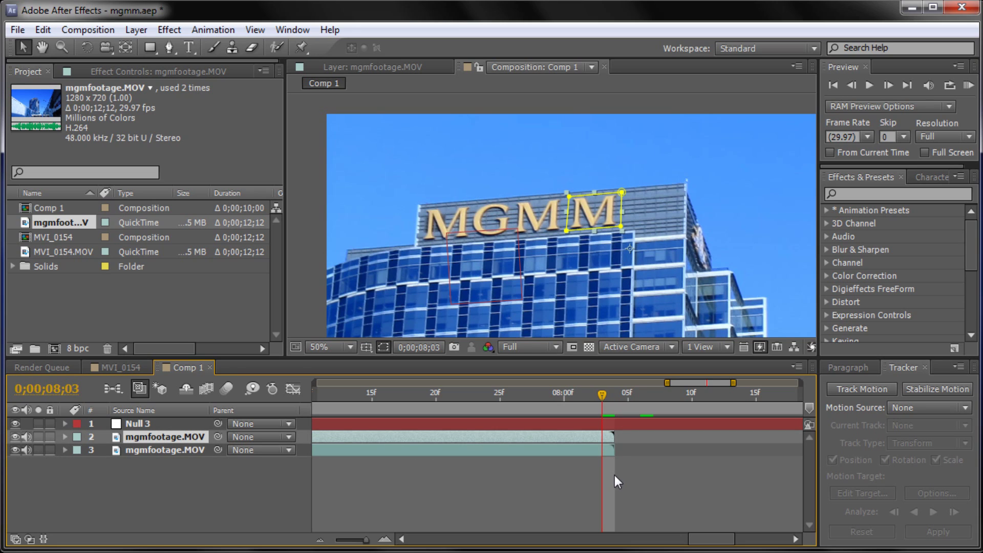
{"action": "key", "text": "ctrl+shift+d"}
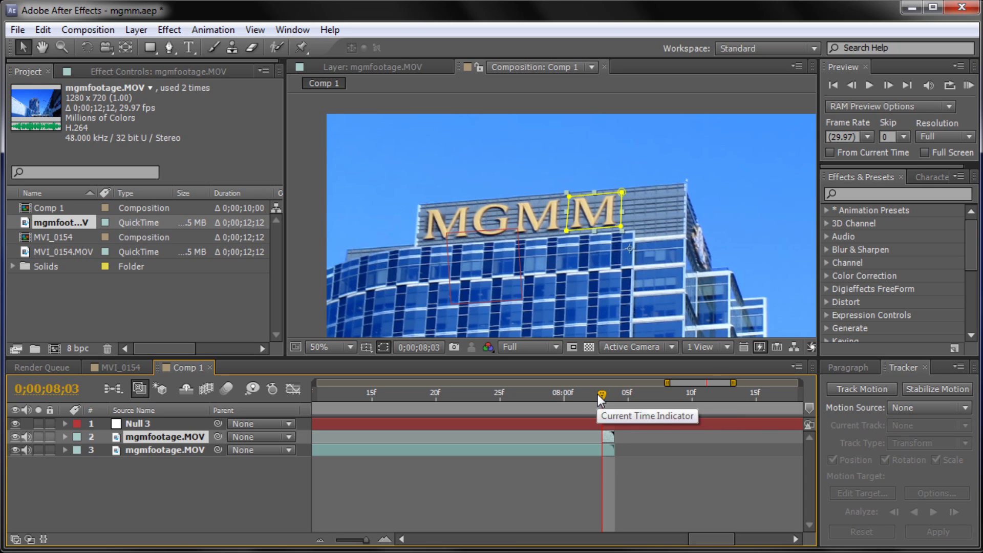
{"action": "mouse_move", "coordinate": [601, 393]}
{"action": "left_mouse_down"}
{"action": "mouse_move", "coordinate": [612, 393]}
{"action": "mouse_move", "coordinate": [605, 406]}
{"action": "left_mouse_up"}
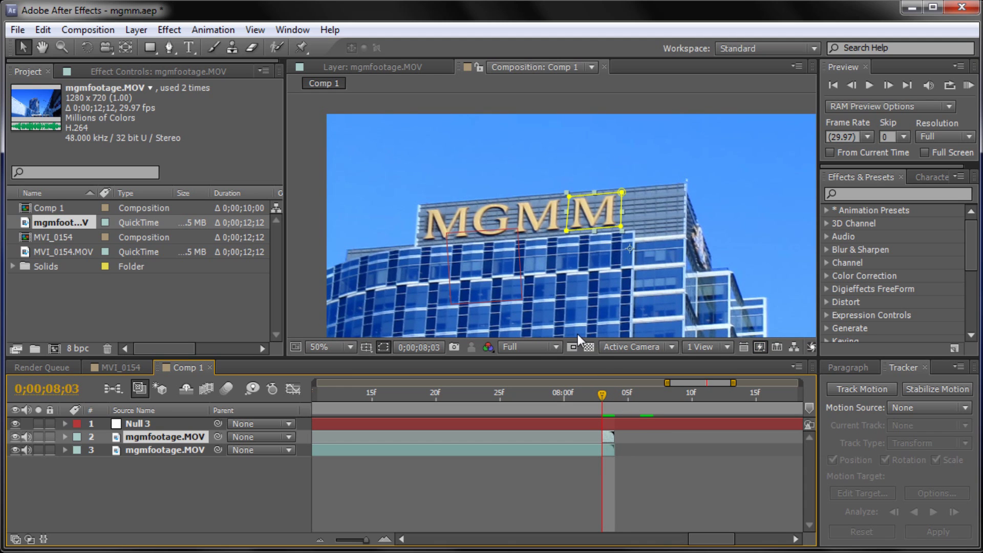
Apply Freeze Frame to the trimmed masked M layer at 0;00;08;03.
{"action": "right_click", "coordinate": [607, 437]}
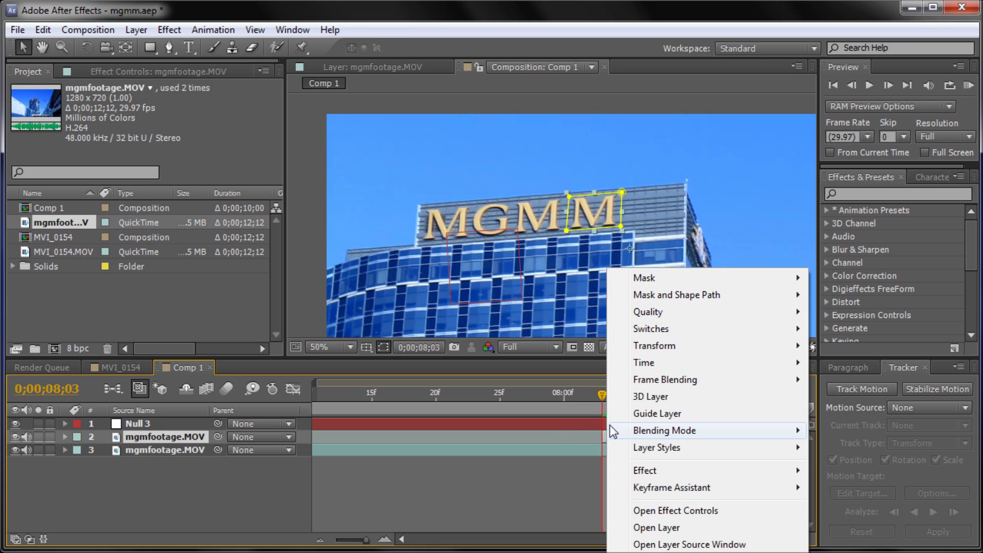
{"action": "mouse_move", "coordinate": [655, 365]}
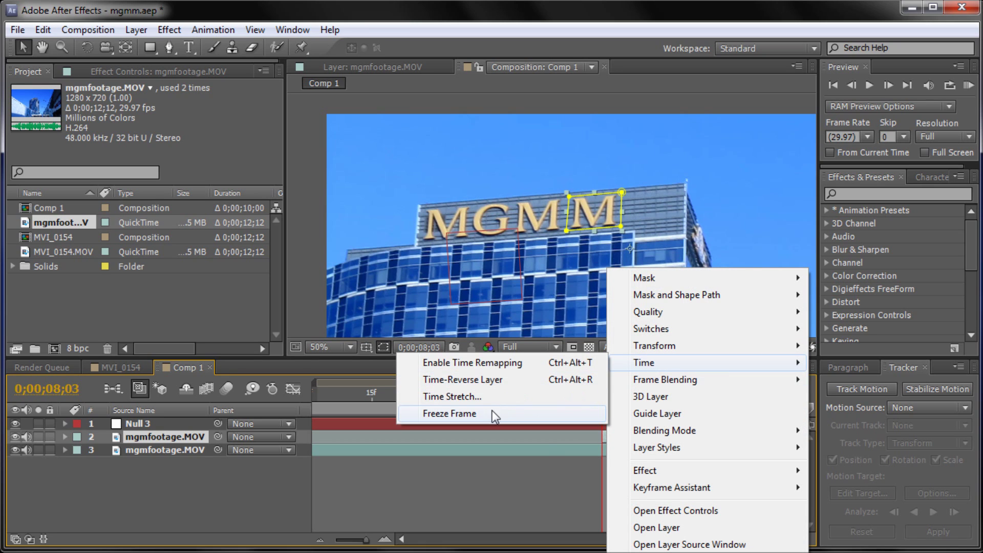
{"action": "left_click", "coordinate": [445, 415]}
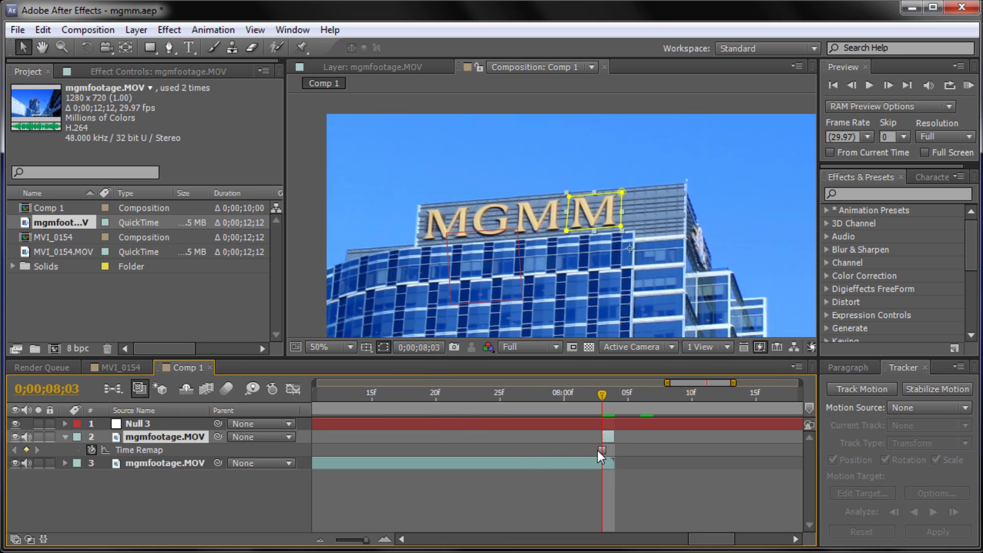
Extend the frozen M layer's in point back to the start of the composition.
{"action": "left_click_drag", "start_coordinate": [605, 437], "coordinate": [396, 431]}
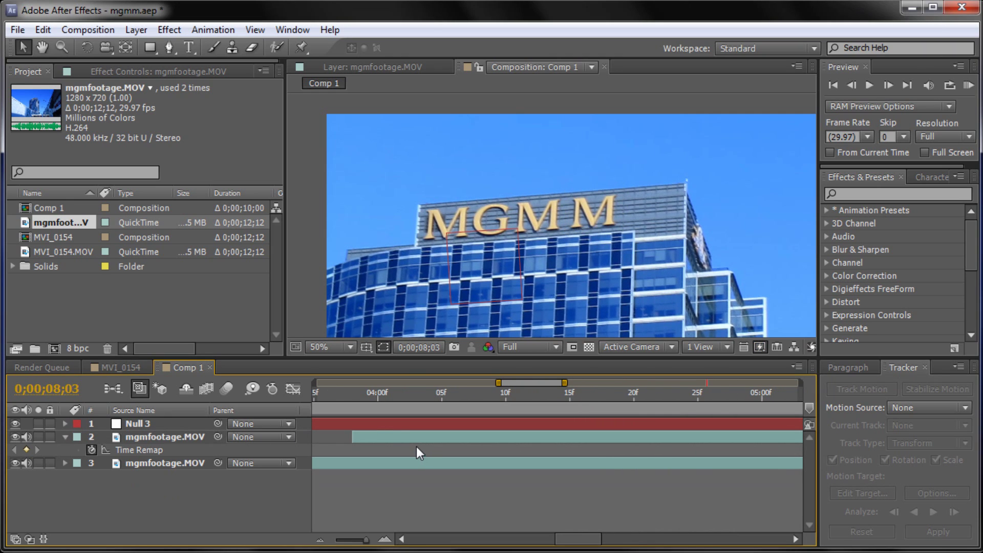
{"action": "key", "text": "minus"}
{"action": "key", "text": "minus"}
{"action": "key", "text": "minus"}
{"action": "left_click_drag", "start_coordinate": [506, 434], "coordinate": [316, 438]}
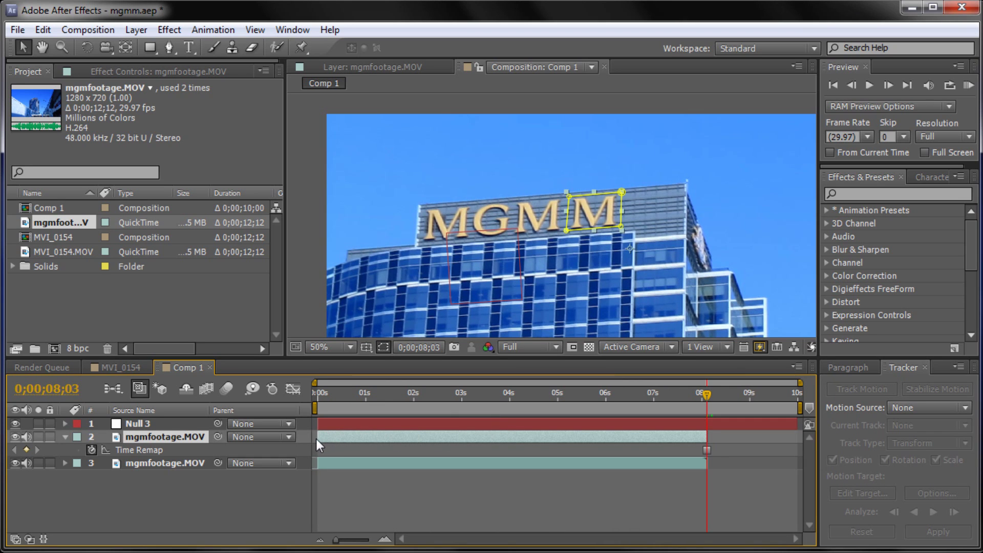
Extend the frozen M layer's out point slightly past 0;00;08;03.
{"action": "left_click_drag", "start_coordinate": [705, 440], "coordinate": [722, 440]}
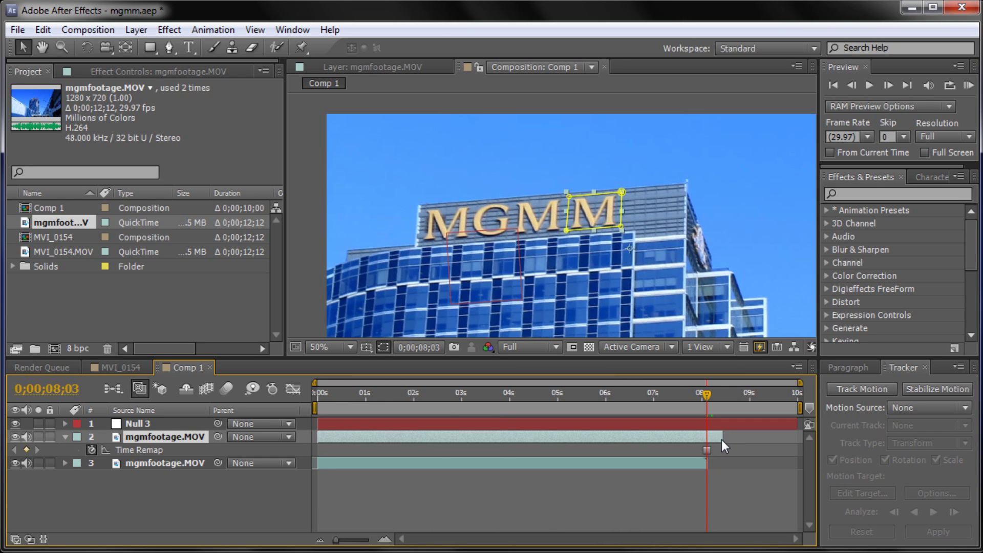
{"action": "left_click_drag", "start_coordinate": [705, 395], "coordinate": [705, 460]}
{"action": "left_click_drag", "start_coordinate": [704, 460], "coordinate": [703, 458]}
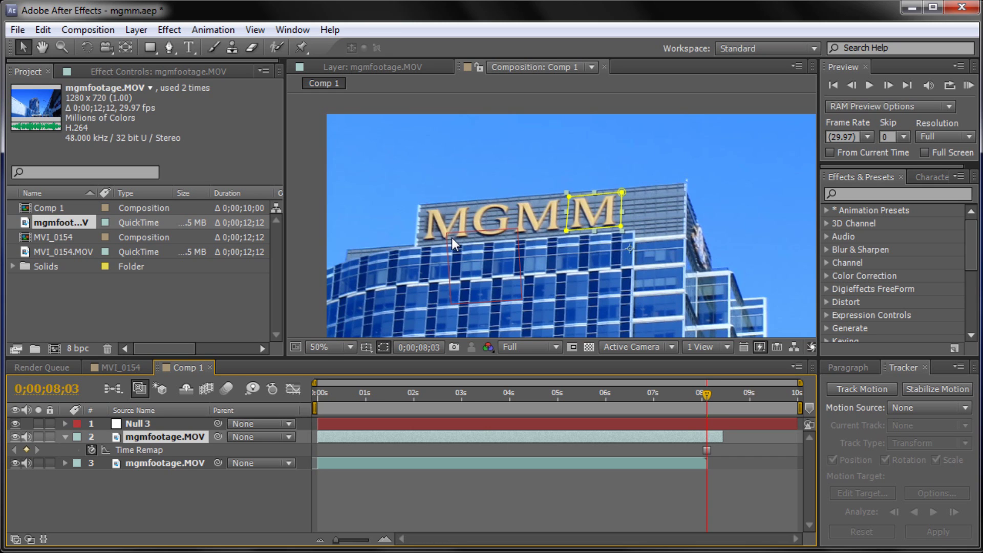
Parent the frozen M layer to Null 3 at 0;00;08;03.
{"action": "scroll", "coordinate": [444, 275], "scroll_direction": "up", "scroll_amount": 3}
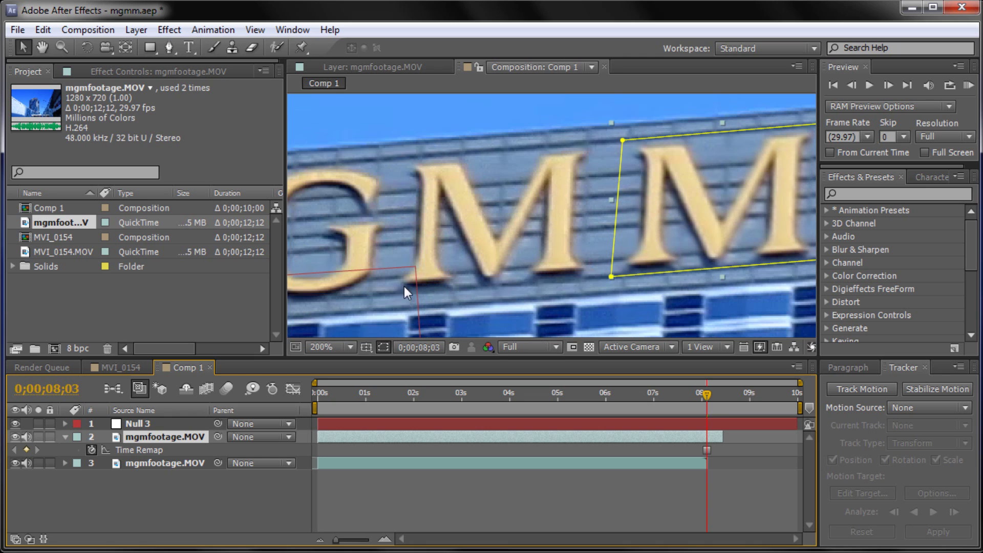
{"action": "left_click_drag", "start_coordinate": [418, 270], "coordinate": [558, 177]}
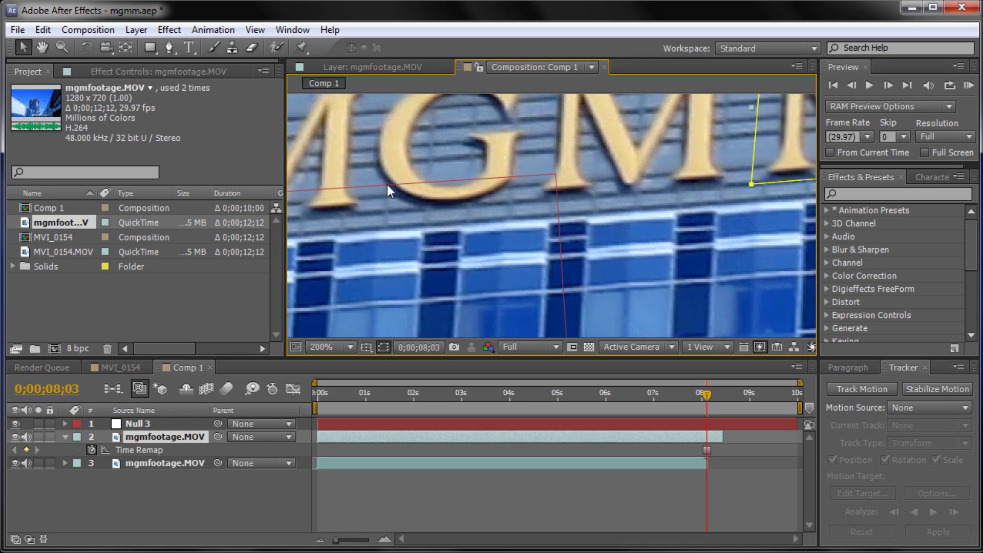
{"action": "scroll", "coordinate": [458, 179], "scroll_direction": "down", "scroll_amount": 3}
{"action": "scroll", "coordinate": [513, 190], "scroll_direction": "down", "scroll_amount": 1}
{"action": "scroll", "coordinate": [548, 195], "scroll_direction": "up", "scroll_amount": 1}
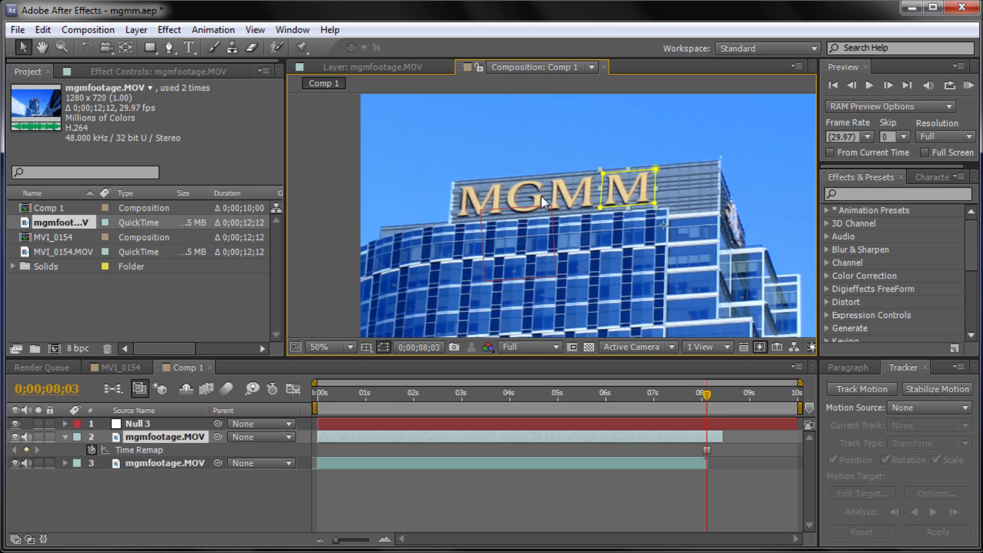
{"action": "left_click", "coordinate": [289, 437]}
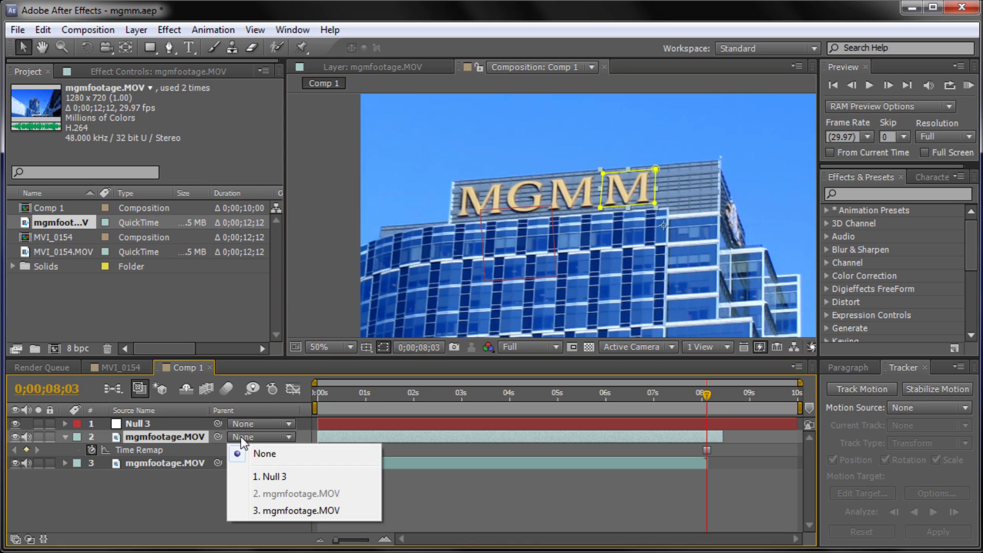
{"action": "left_click", "coordinate": [274, 481]}
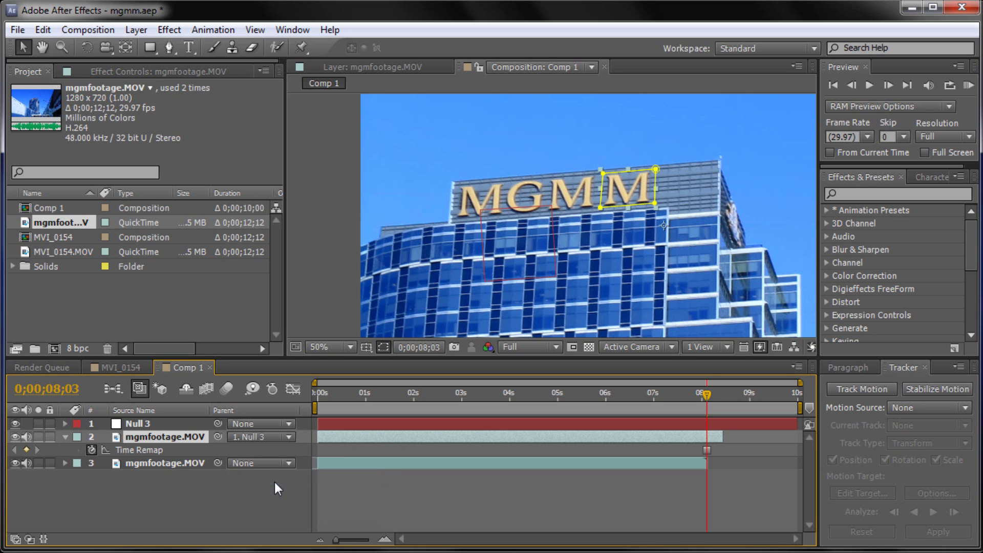
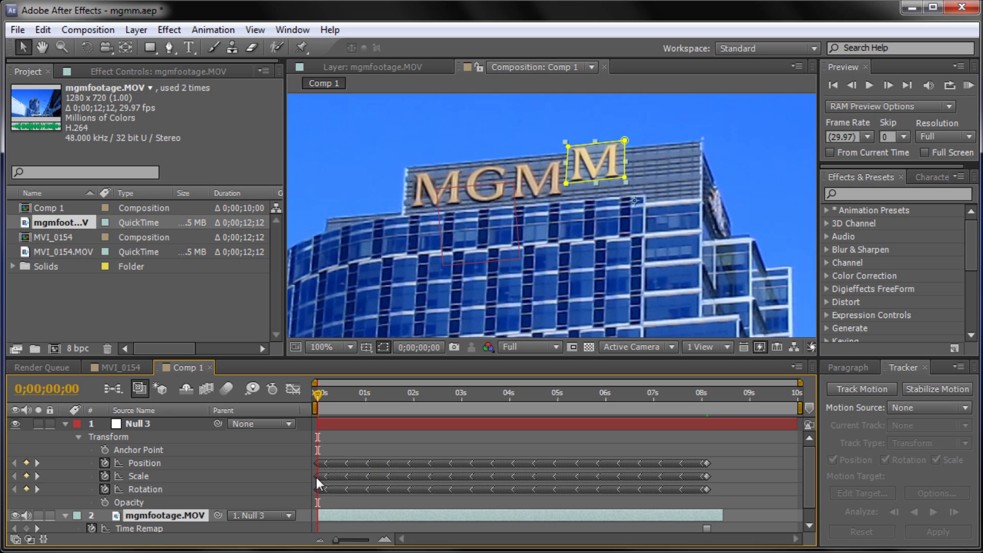
Select Null 3's position, scale and rotation keyframes for frames 0 to 18 and nudge the null down to align the added M.
{"action": "key", "text": "equal"}
{"action": "key", "text": "equal"}
{"action": "key", "text": "equal"}
{"action": "key", "text": "equal"}
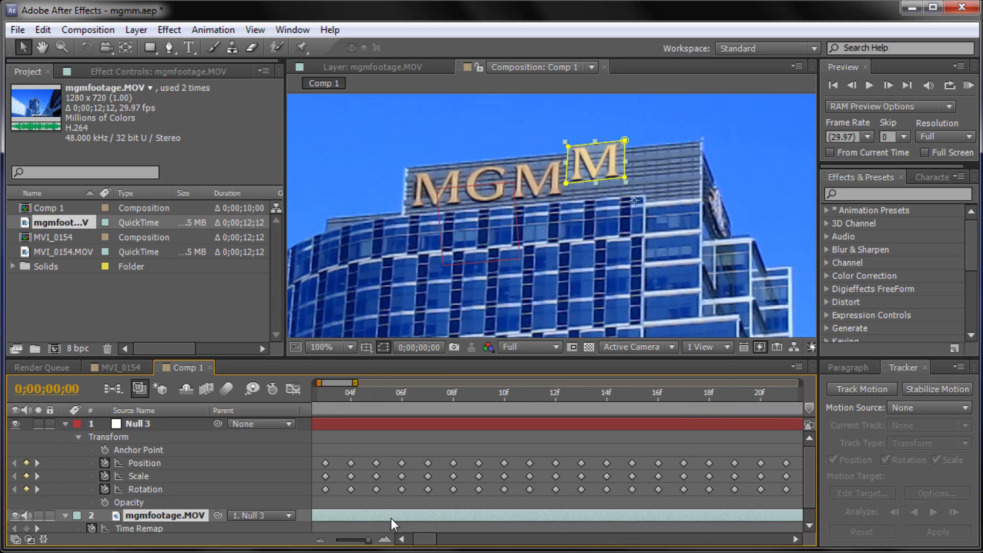
{"action": "left_click_drag", "start_coordinate": [423, 538], "coordinate": [402, 538]}
{"action": "left_click_drag", "start_coordinate": [313, 445], "coordinate": [789, 496]}
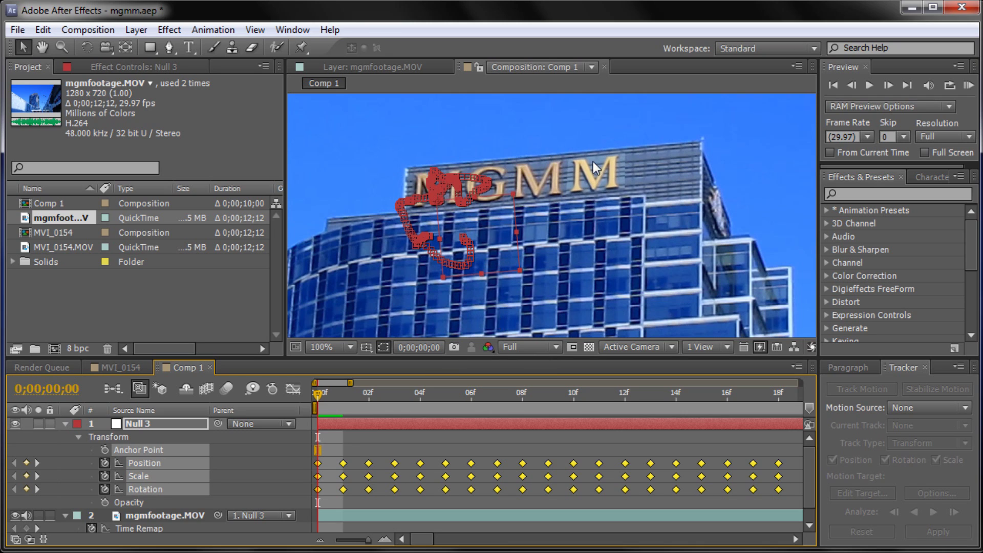
Examine the added M up close while scrubbing from the start to 0;00;06;16, checking where it drifts off the sign.
{"action": "scroll", "coordinate": [582, 175], "scroll_direction": "up", "scroll_amount": 2}
{"action": "key", "text": "h"}
{"action": "left_click_drag", "start_coordinate": [713, 152], "coordinate": [468, 317]}
{"action": "key", "text": "v"}
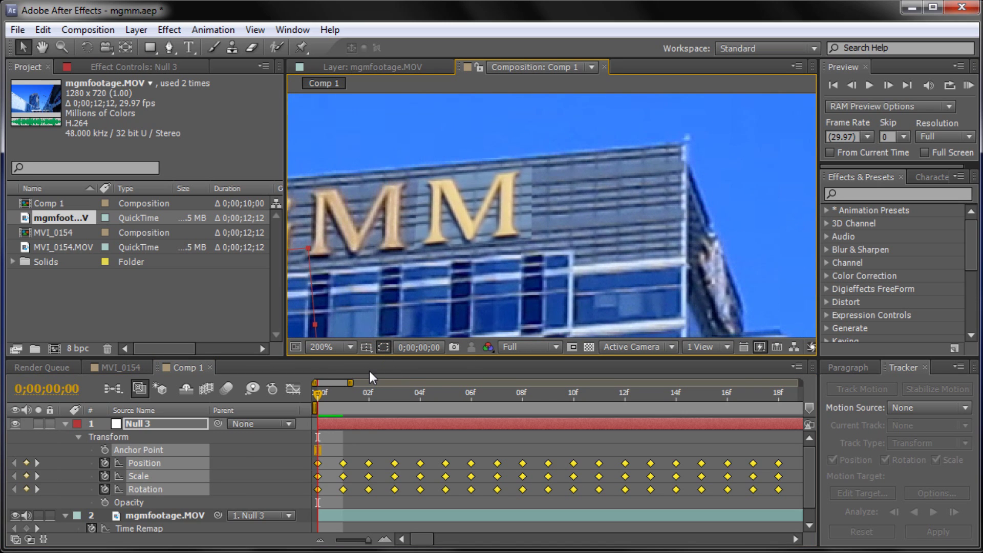
{"action": "left_click_drag", "start_coordinate": [419, 538], "coordinate": [432, 538]}
{"action": "left_click", "coordinate": [357, 394]}
{"action": "left_click", "coordinate": [364, 393]}
{"action": "left_click_drag", "start_coordinate": [385, 396], "coordinate": [609, 413]}
{"action": "key", "text": "minus"}
{"action": "key", "text": "minus"}
{"action": "key", "text": "minus"}
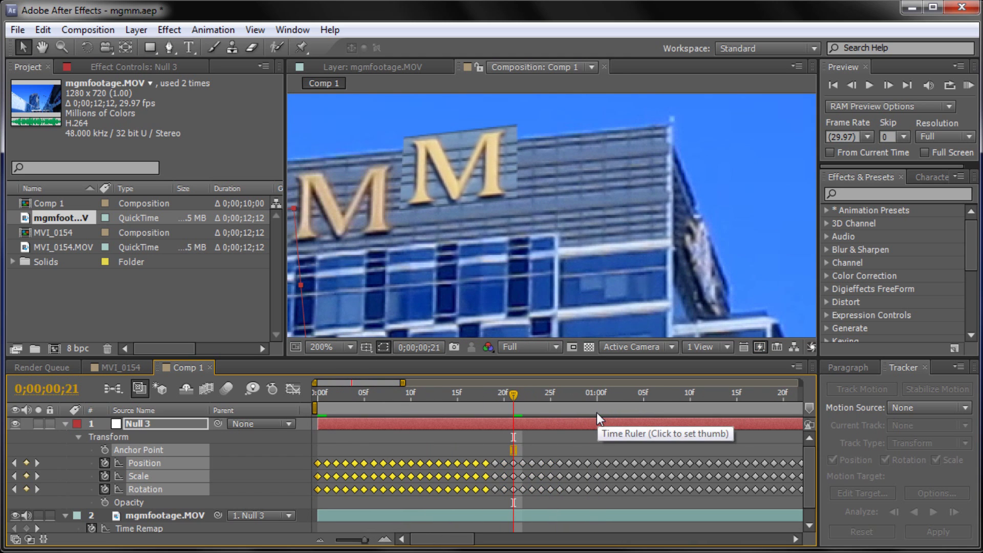
{"action": "left_click_drag", "start_coordinate": [440, 535], "coordinate": [454, 535]}
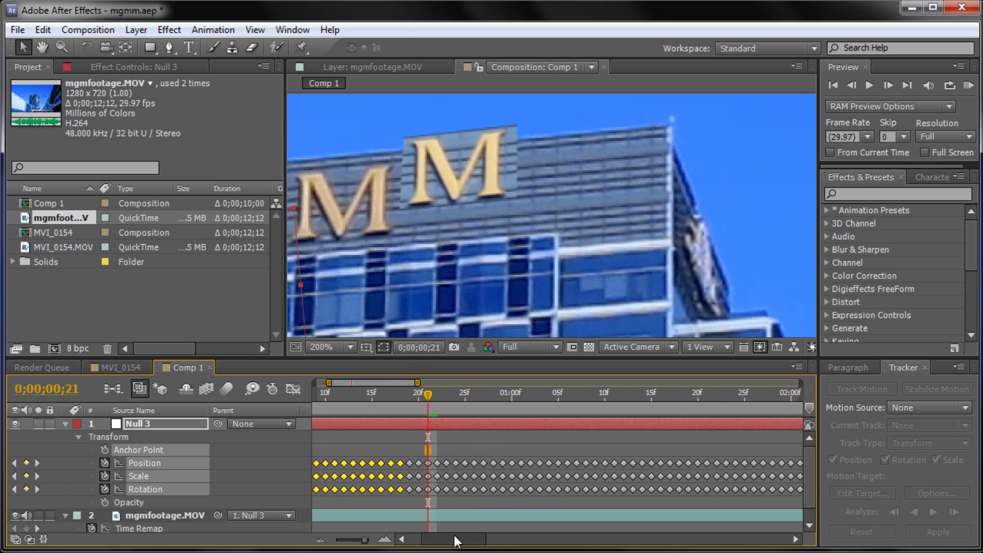
{"action": "left_click_drag", "start_coordinate": [424, 393], "coordinate": [758, 436]}
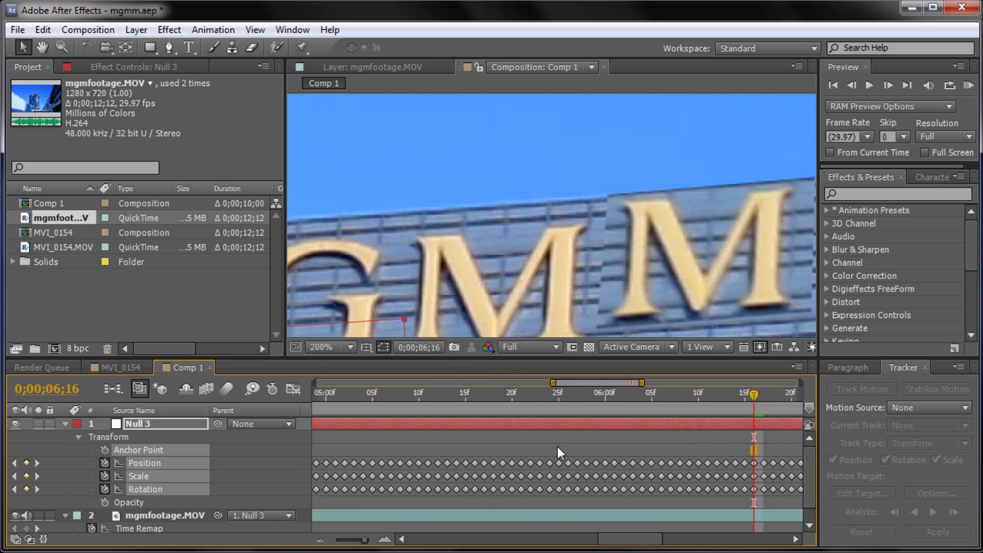
Select Null 3's keyframes from just after frame 18 to 0;00;06;16 and nudge the null down to line up the M.
{"action": "key", "text": "semicolon"}
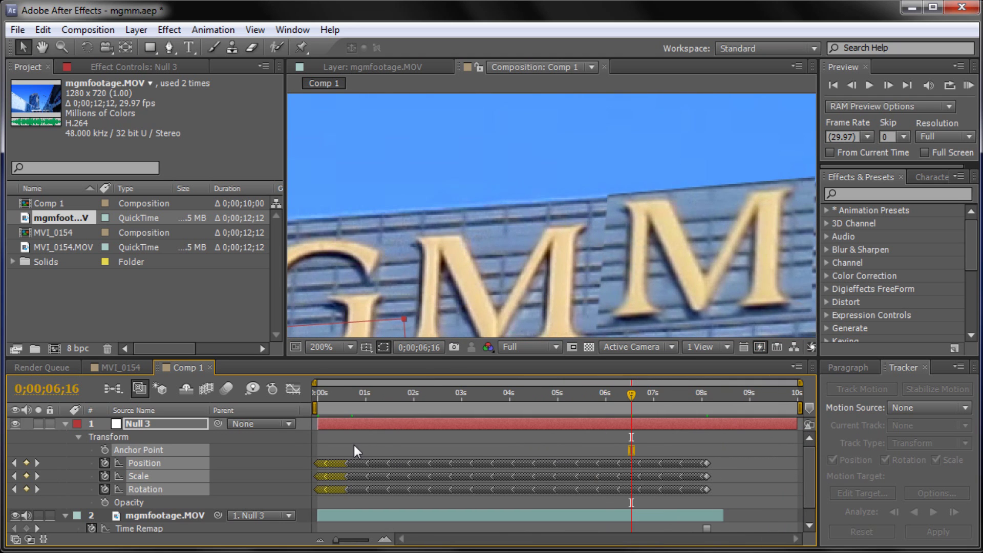
{"action": "left_click_drag", "start_coordinate": [348, 445], "coordinate": [632, 499]}
{"action": "mouse_move", "coordinate": [606, 485]}
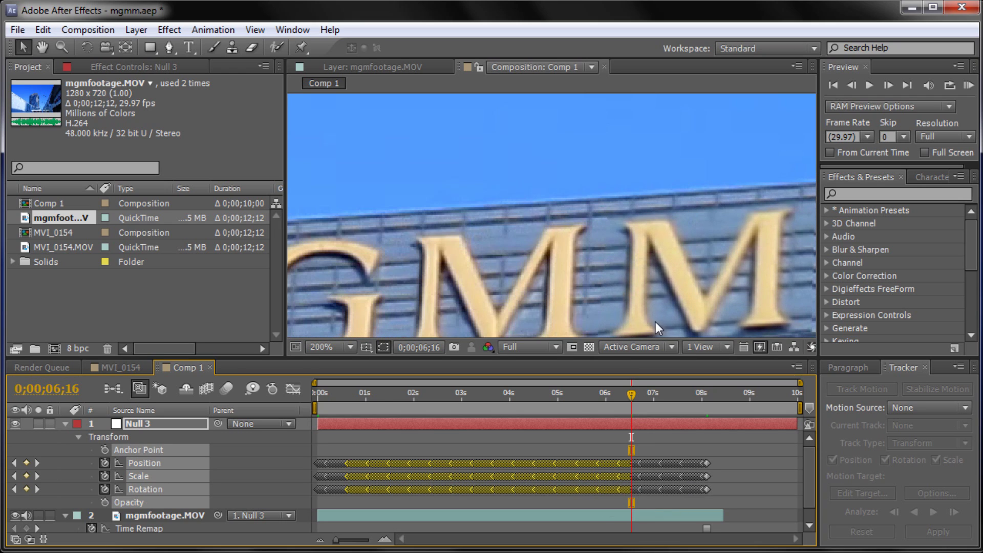
At 0;00;06;20, select Null 3's surrounding and following keyframes and nudge the null down until the added M aligns with the sign.
{"action": "left_click_drag", "start_coordinate": [628, 397], "coordinate": [545, 404]}
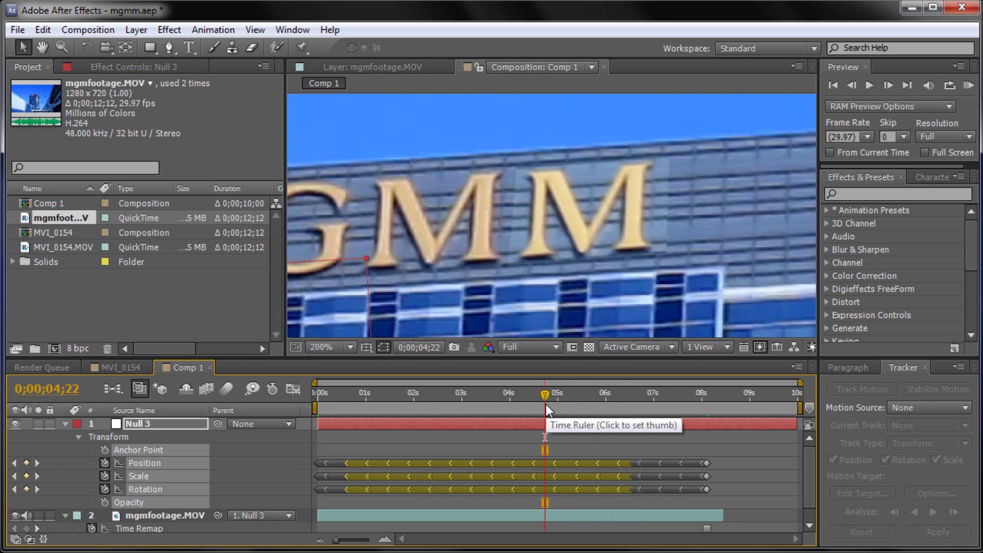
{"action": "left_click_drag", "start_coordinate": [544, 398], "coordinate": [637, 460]}
{"action": "left_click", "coordinate": [638, 458]}
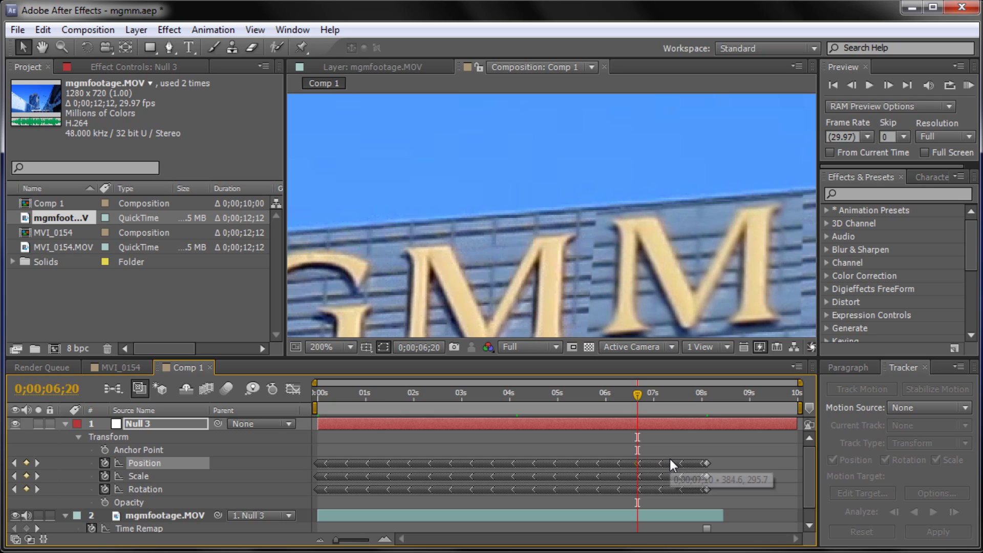
{"action": "left_click_drag", "start_coordinate": [629, 448], "coordinate": [687, 512]}
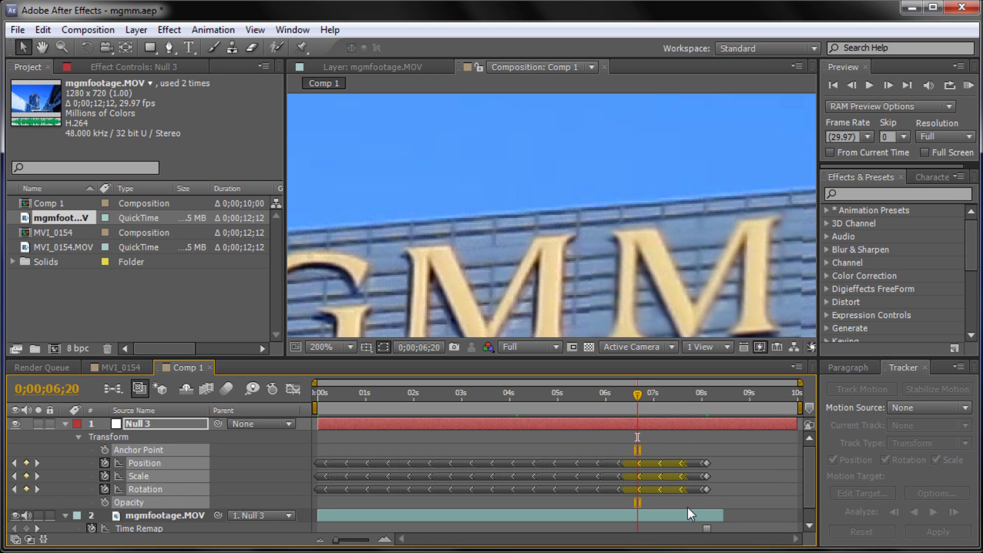
Realign the added M by repositioning Null 3's selected keyframes around 0;00;07;03 and again around 0;00;07;23.
{"action": "left_click_drag", "start_coordinate": [638, 396], "coordinate": [659, 398]}
{"action": "left_click_drag", "start_coordinate": [648, 450], "coordinate": [692, 507]}
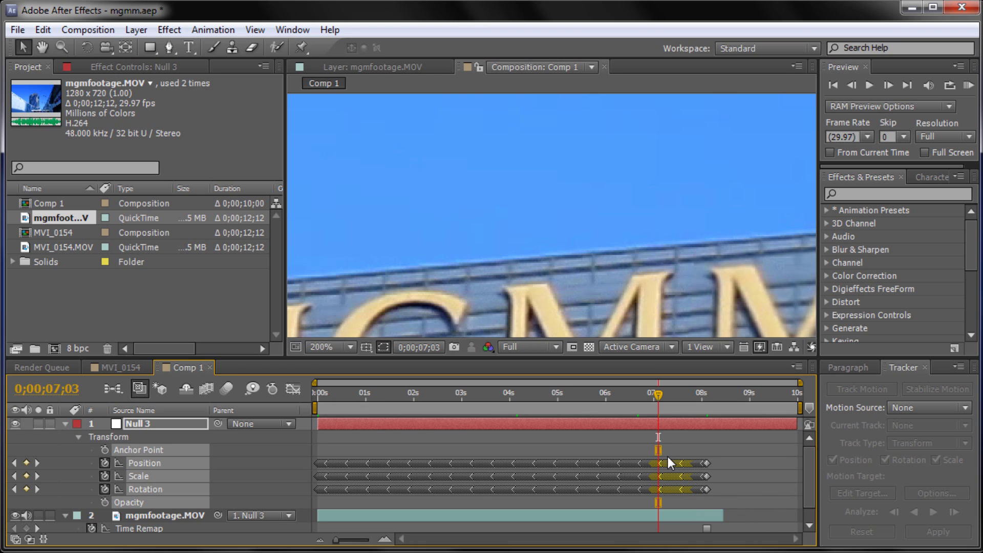
{"action": "left_click_drag", "start_coordinate": [658, 395], "coordinate": [691, 402]}
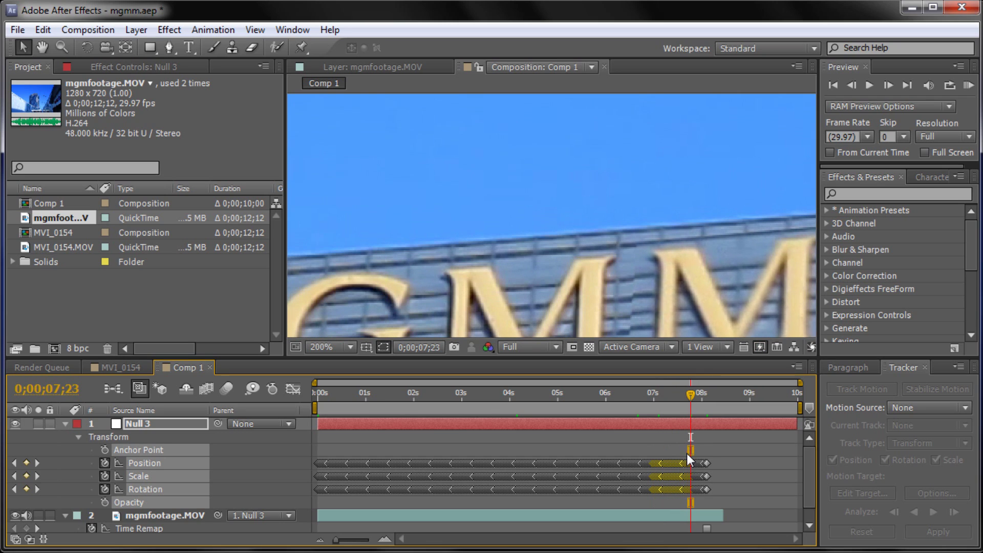
{"action": "left_click", "coordinate": [686, 453]}
{"action": "left_click_drag", "start_coordinate": [685, 452], "coordinate": [695, 499]}
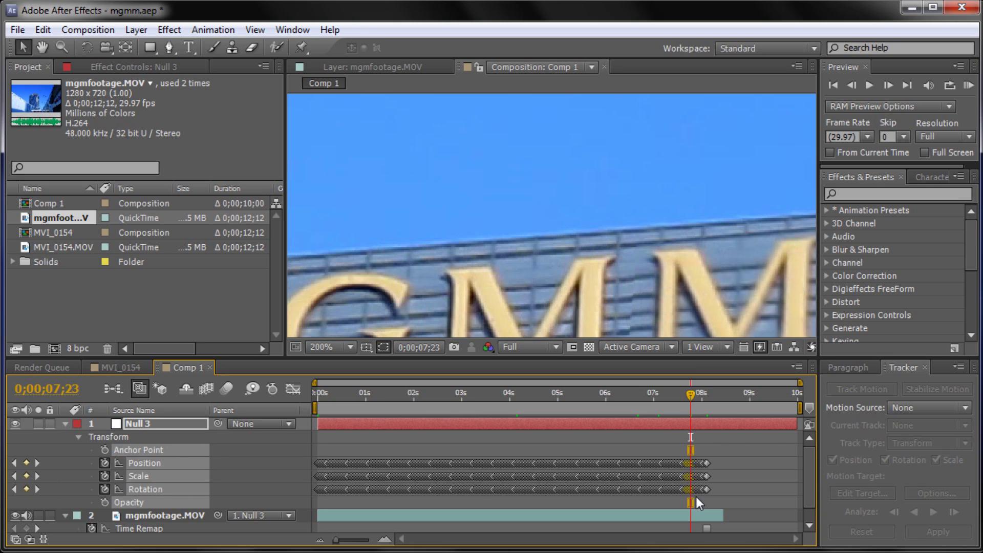
Scrub back through the sign's movement and correct the small groups of Null 3 keyframes around 0;00;06;28 and 0;00;06;23.
{"action": "left_click", "coordinate": [634, 443]}
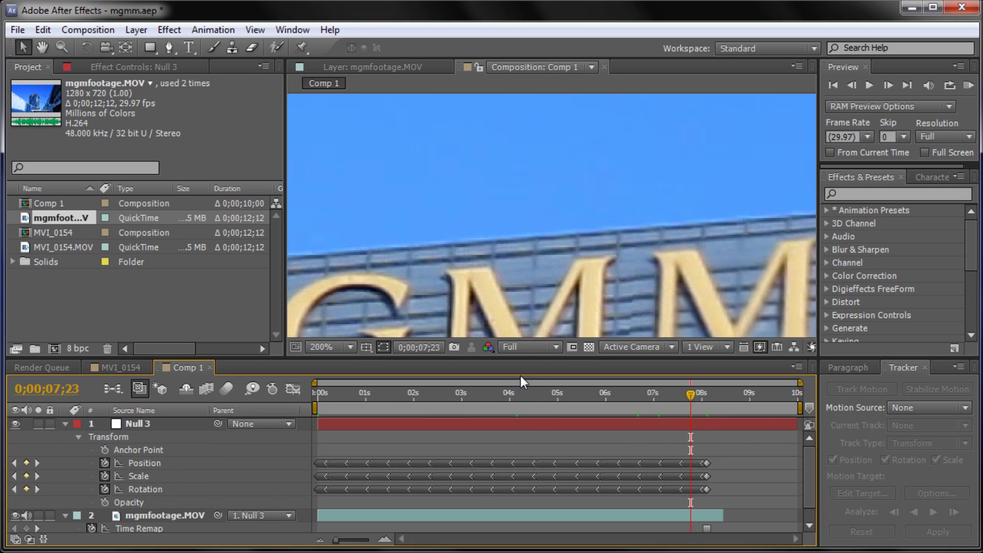
{"action": "scroll", "coordinate": [532, 302], "scroll_direction": "down", "scroll_amount": 5}
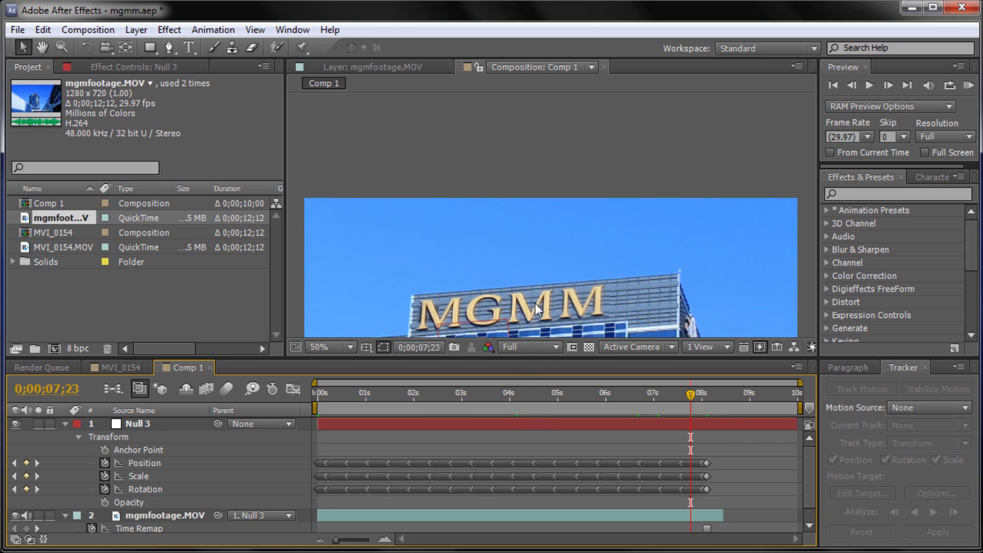
{"action": "scroll", "coordinate": [544, 270], "scroll_direction": "up", "scroll_amount": 1}
{"action": "key", "text": "space"}
{"action": "left_click_drag", "start_coordinate": [516, 276], "coordinate": [512, 153]}
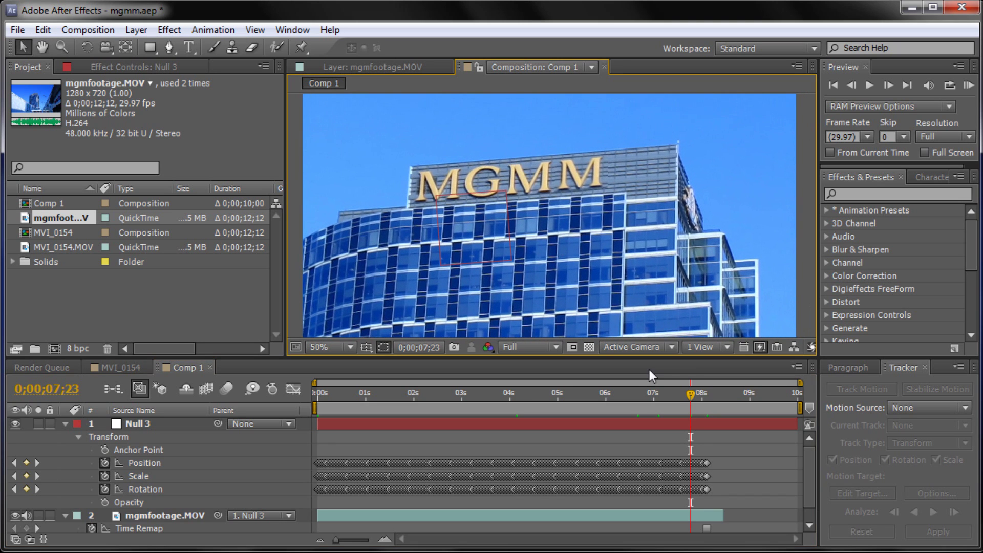
{"action": "left_click_drag", "start_coordinate": [681, 397], "coordinate": [648, 399]}
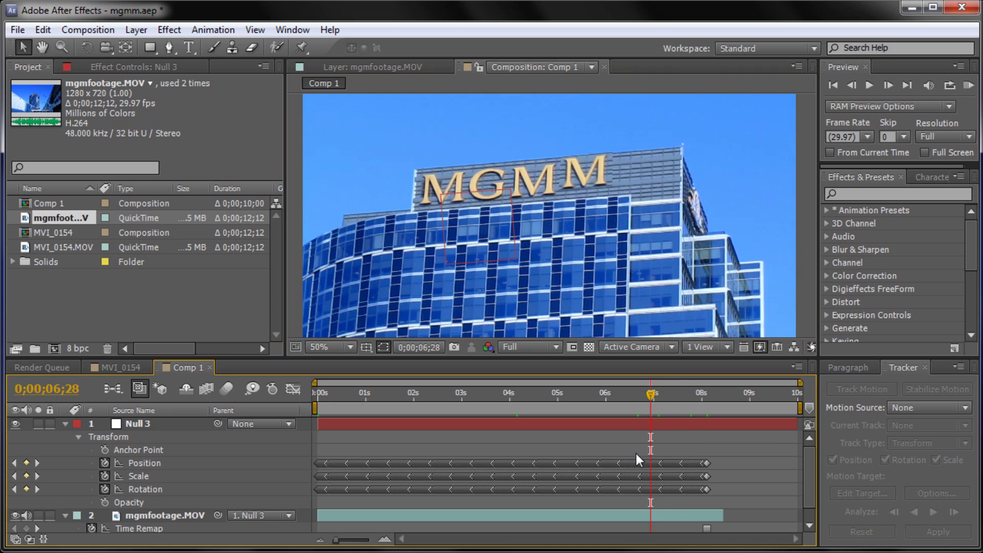
{"action": "left_click_drag", "start_coordinate": [644, 452], "coordinate": [658, 500]}
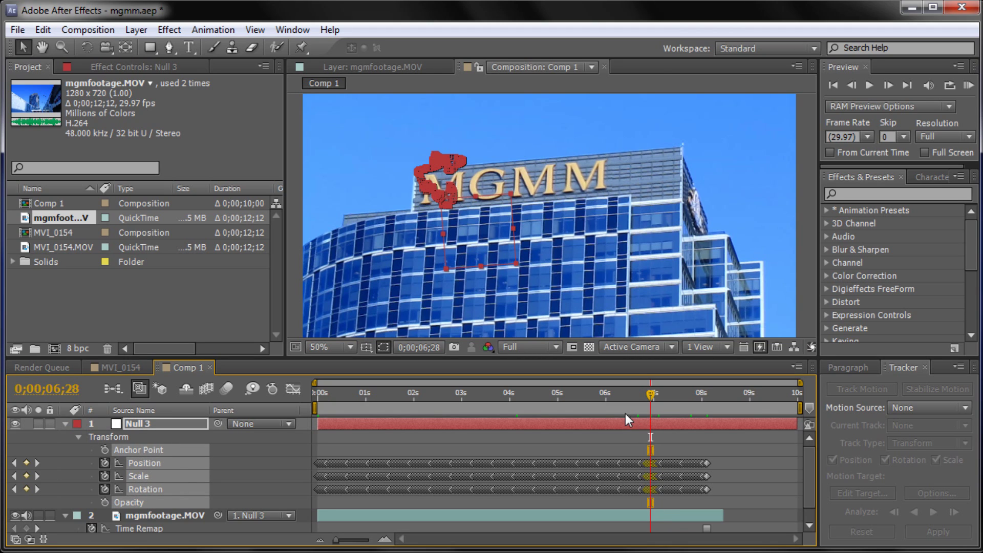
{"action": "mouse_move", "coordinate": [647, 395]}
{"action": "left_mouse_down"}
{"action": "mouse_move", "coordinate": [621, 401]}
{"action": "mouse_move", "coordinate": [639, 408]}
{"action": "left_mouse_up"}
{"action": "left_click_drag", "start_coordinate": [636, 445], "coordinate": [651, 498]}
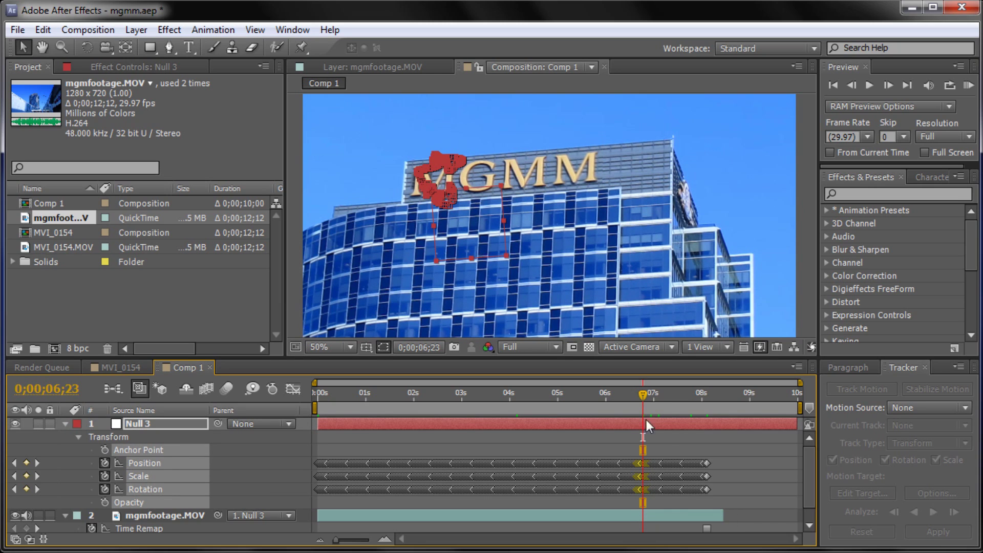
Scrub between 0;00;07;18 and 0;00;01;07 to examine how the added M follows the sign, finishing at 0;00;03;00.
{"action": "left_click_drag", "start_coordinate": [644, 396], "coordinate": [682, 497]}
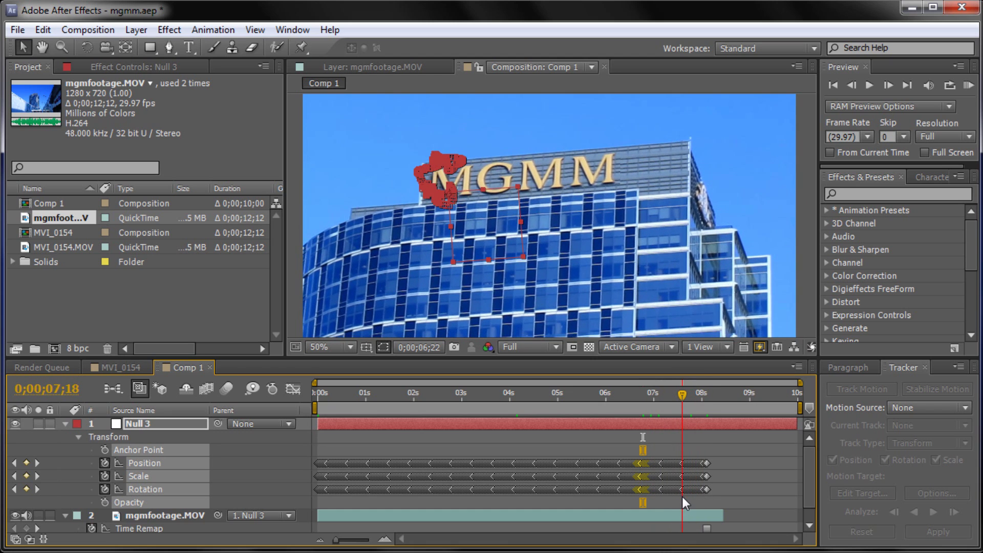
{"action": "left_click", "coordinate": [603, 445]}
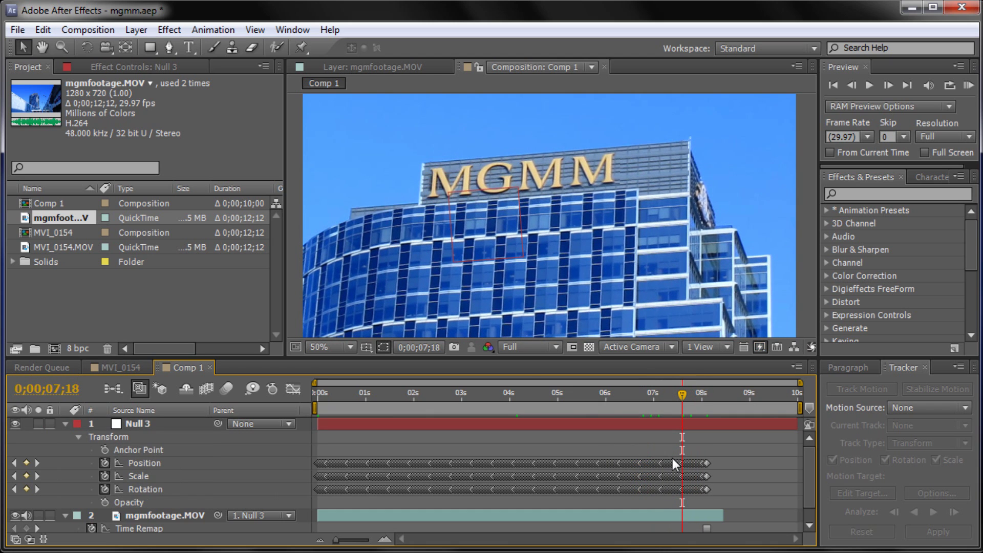
{"action": "left_click_drag", "start_coordinate": [673, 453], "coordinate": [547, 395]}
{"action": "left_click_drag", "start_coordinate": [683, 398], "coordinate": [437, 421]}
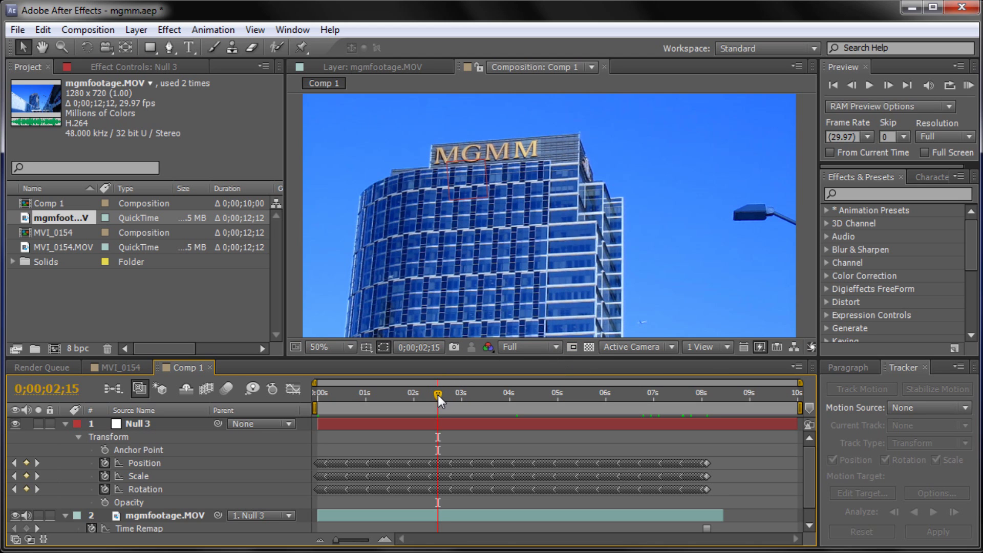
{"action": "left_click_drag", "start_coordinate": [437, 396], "coordinate": [379, 397]}
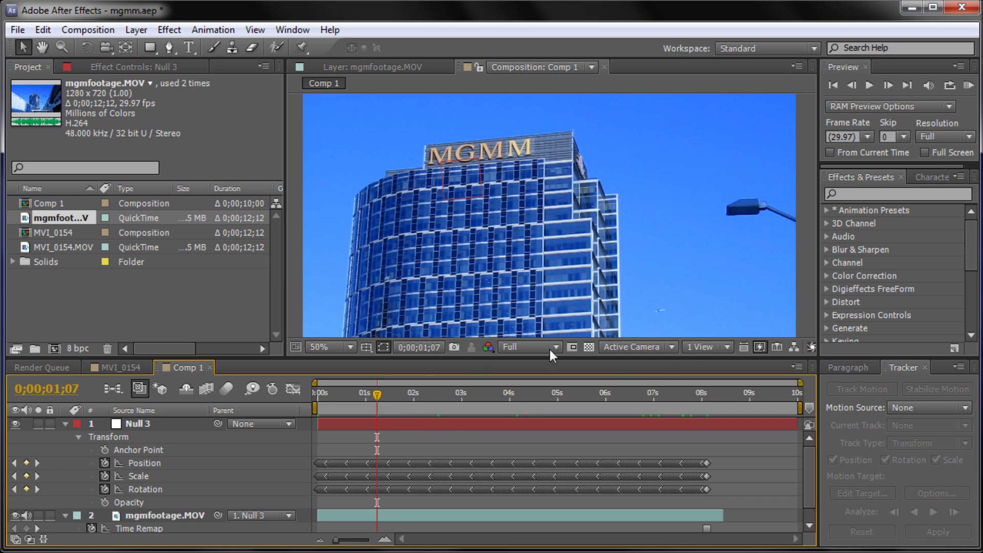
{"action": "left_click_drag", "start_coordinate": [378, 395], "coordinate": [379, 443]}
{"action": "left_click_drag", "start_coordinate": [378, 393], "coordinate": [461, 410]}
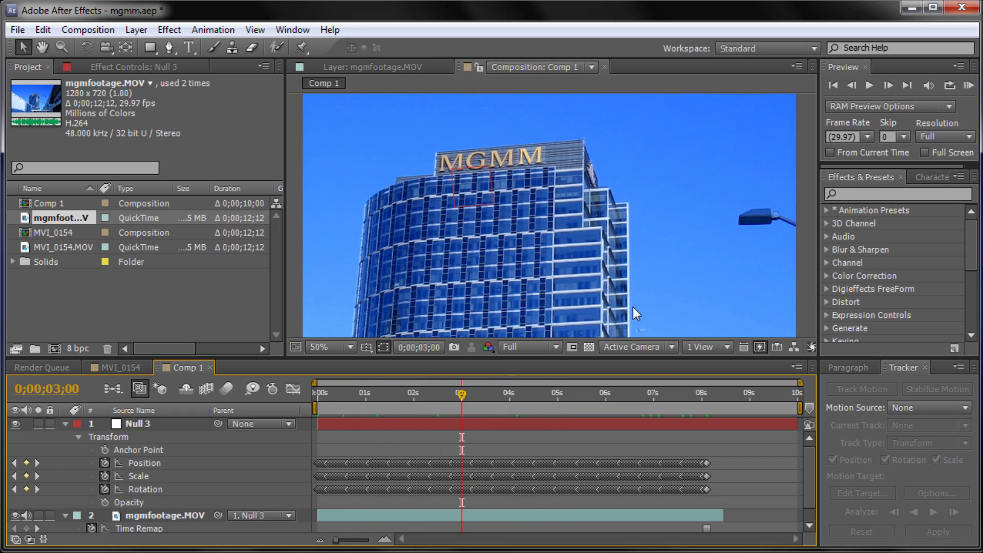